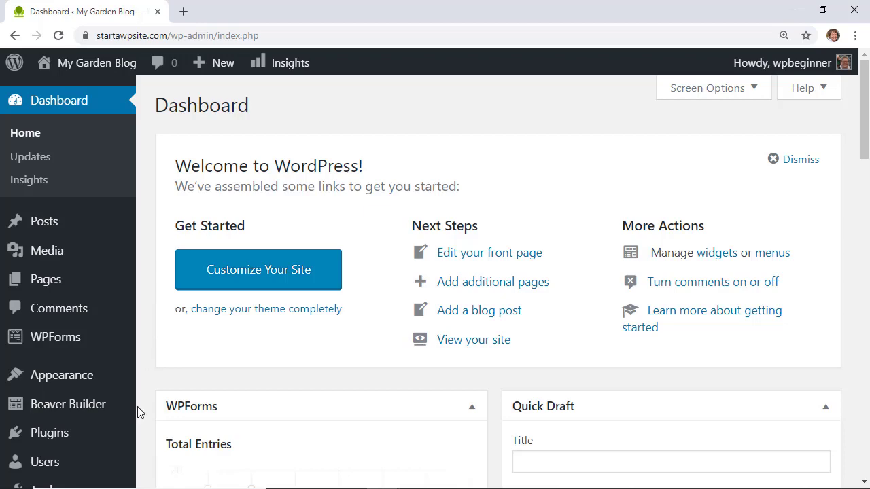
Step: Search plugins for 'countdown timer ultimate', then install and activate Countdown Timer Ultimate
mouse_move(82, 439)
left_click(163, 416)
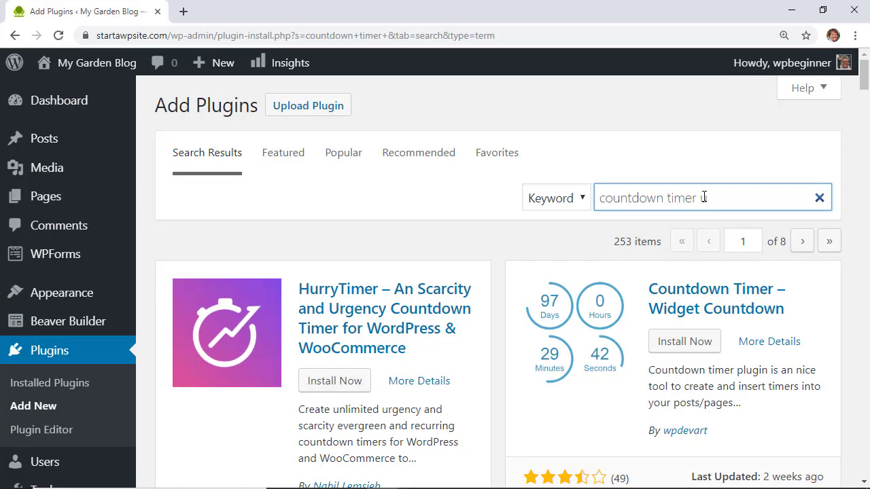
type("ltimate")
scroll(704, 197, "down", 1)
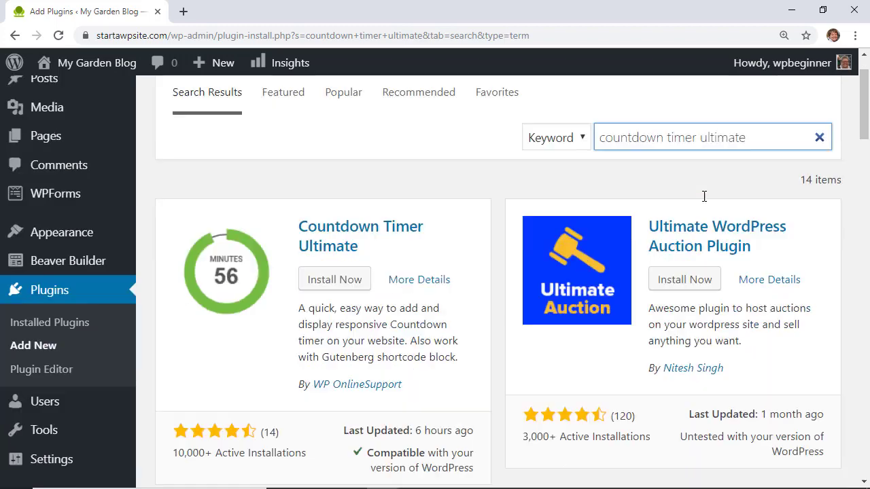
left_click(343, 281)
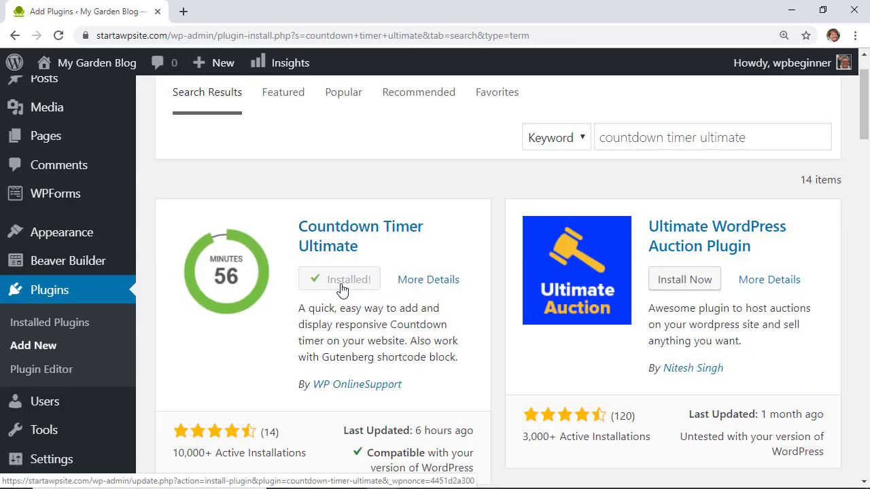
left_click(309, 285)
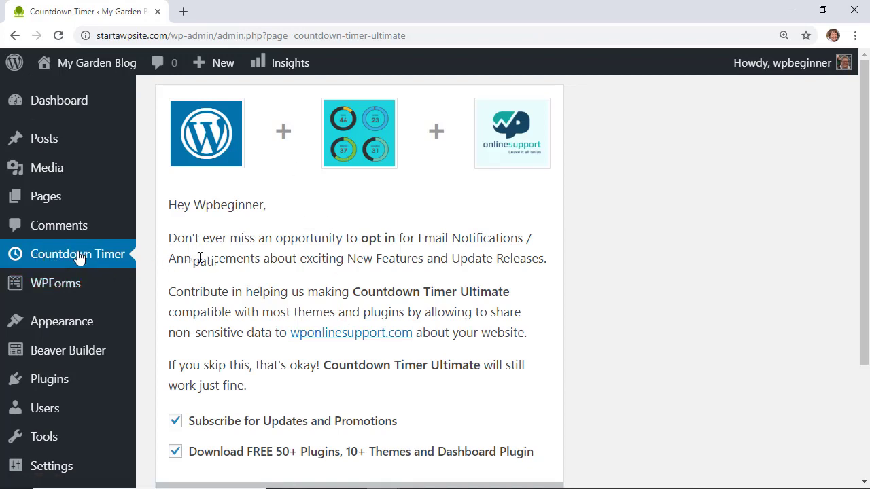
Step: Skip the Countdown Timer Ultimate opt-in request at the bottom of its welcome screen
scroll(199, 257, "down", 1)
scroll(199, 257, "down", 2)
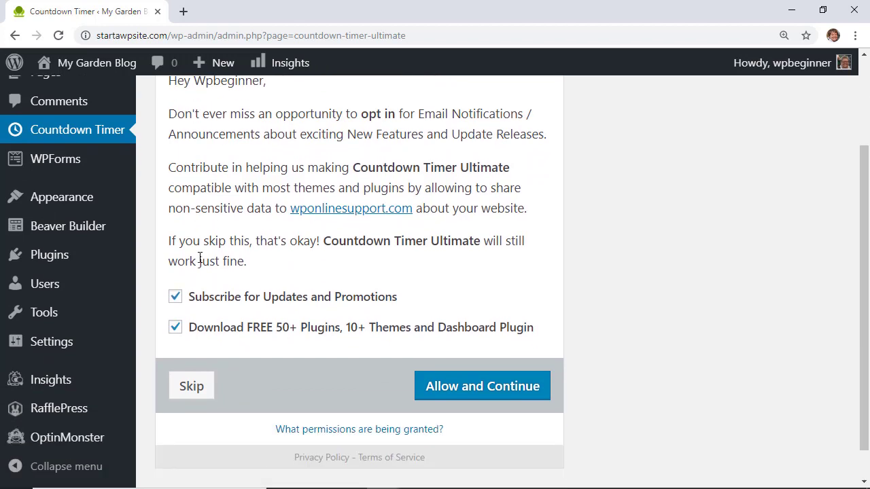
left_click(192, 349)
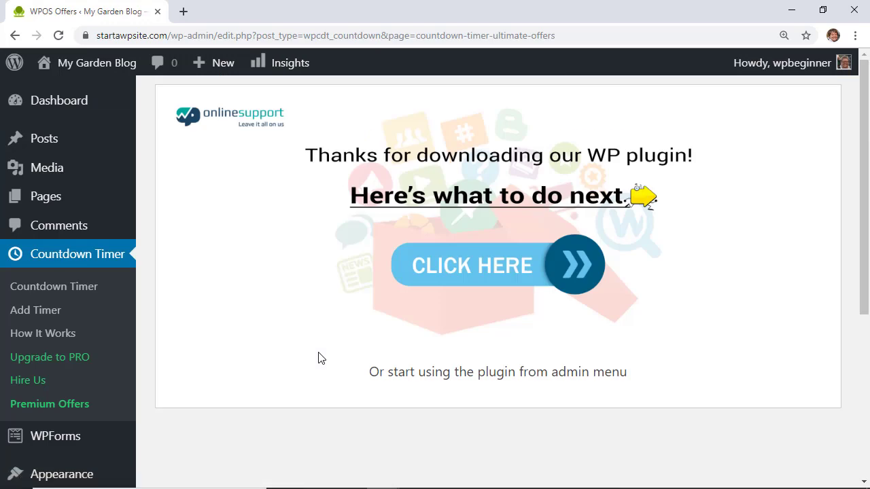
Step: Add a new countdown timer titled 'Birthday' and review its settings form
left_click(40, 315)
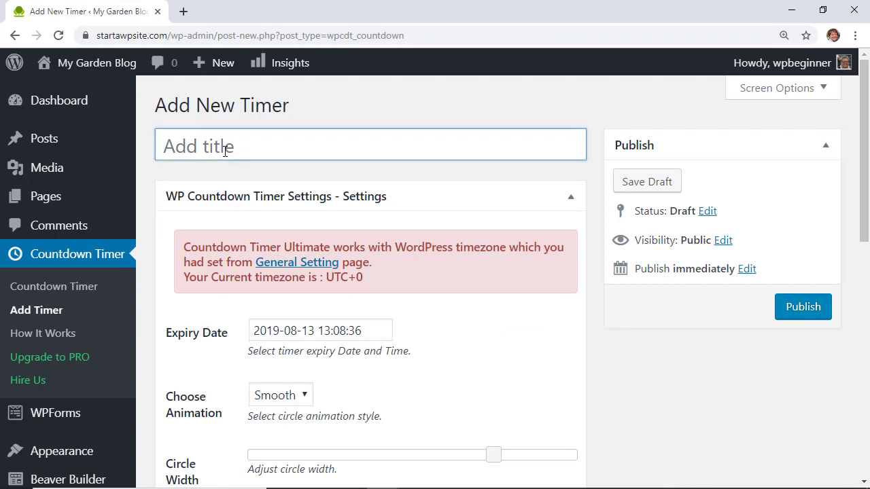
type("Birth")
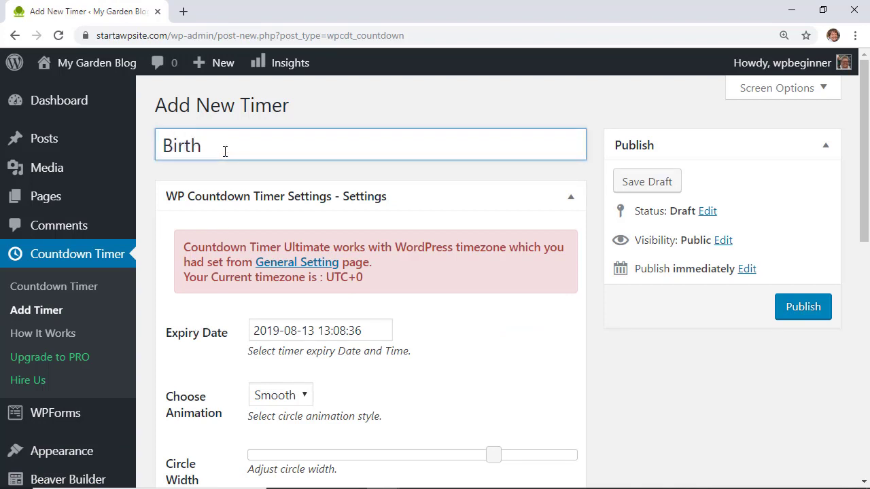
type("d")
scroll(225, 151, "down", 2)
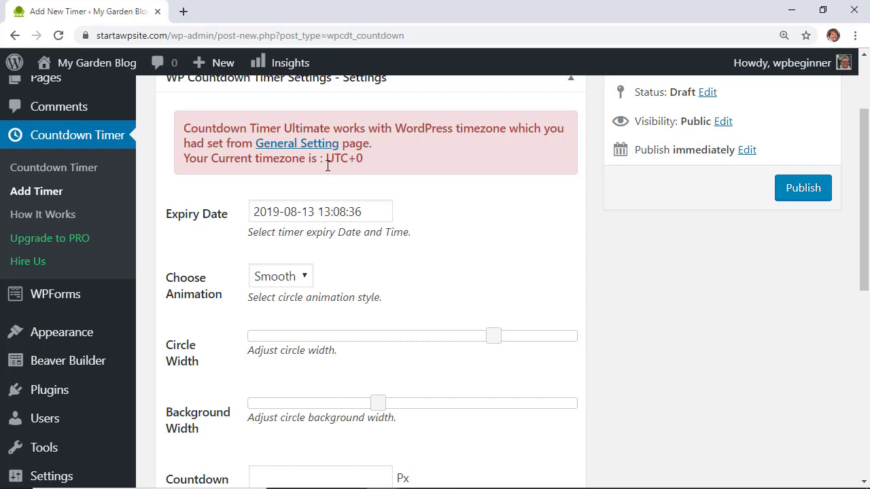
scroll(243, 250, "down", 1)
mouse_move(54, 457)
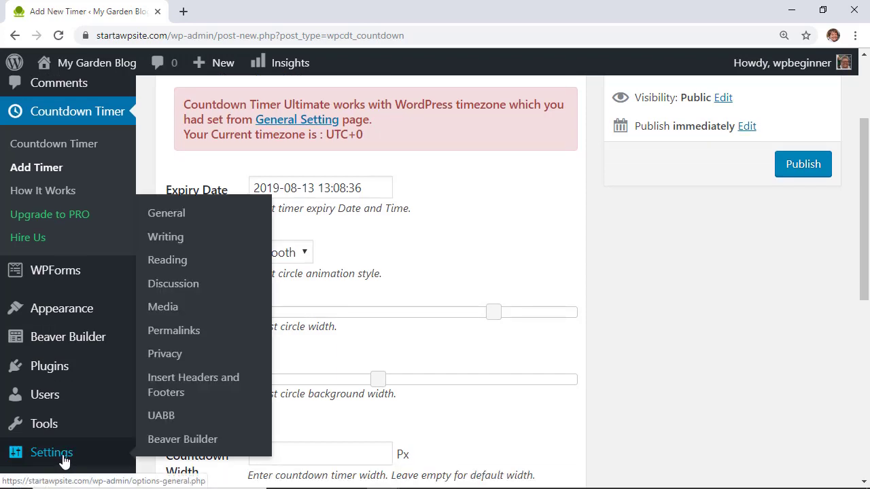
Step: In General Settings in a new tab, set the site timezone to America/New_York
right_click(167, 220)
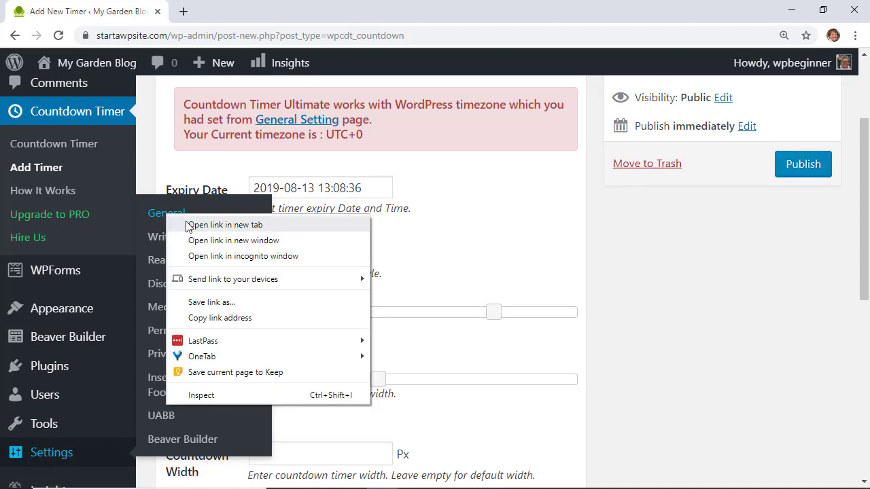
left_click(187, 225)
left_click(227, 12)
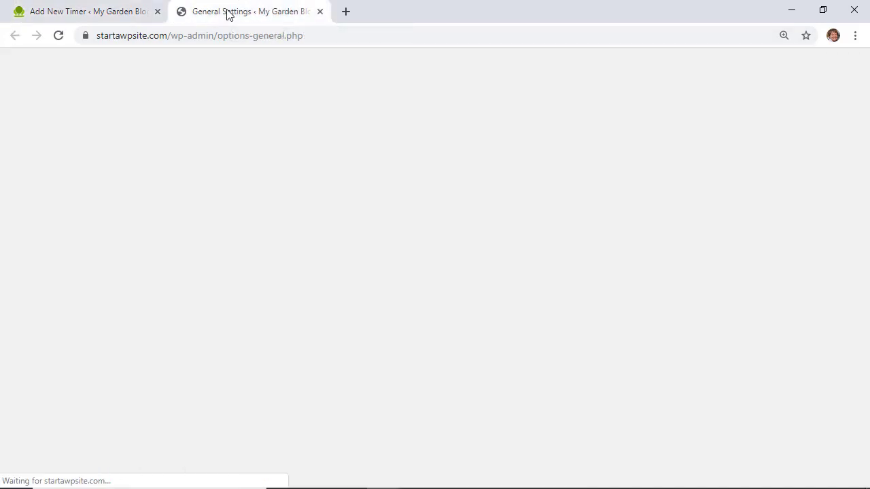
scroll(295, 263, "down", 7)
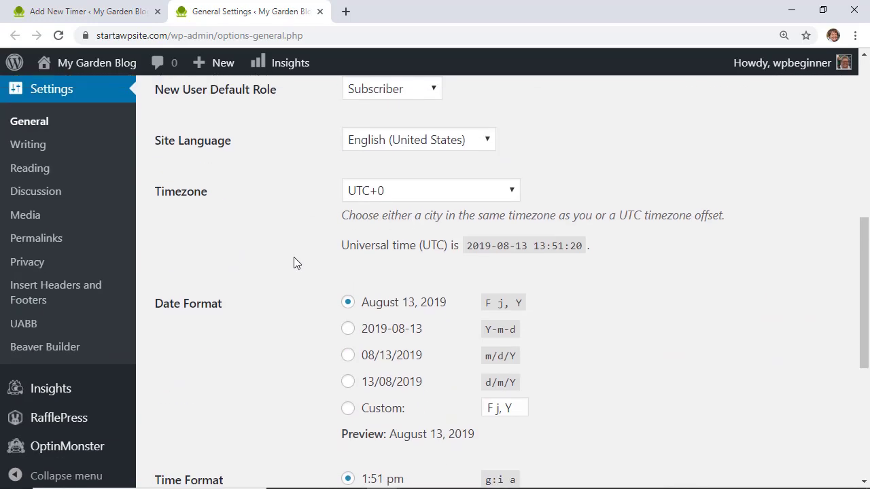
left_click(373, 193)
scroll(410, 272, "up", 20)
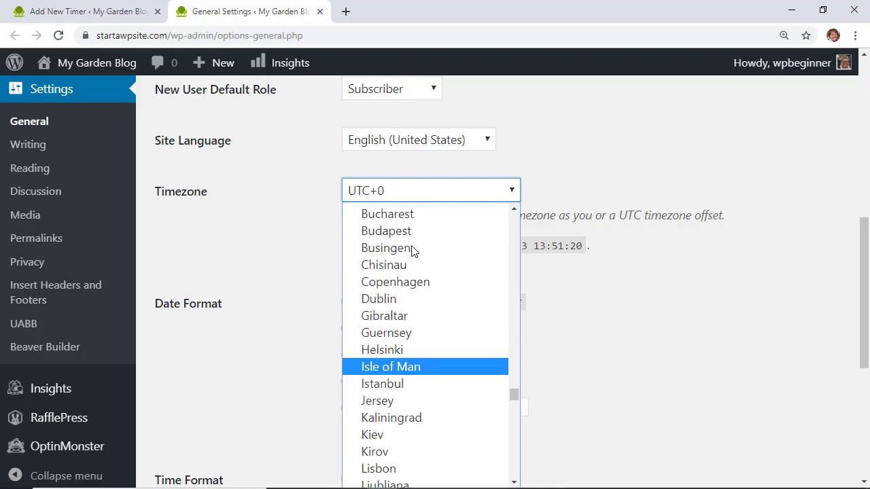
scroll(414, 249, "up", 15)
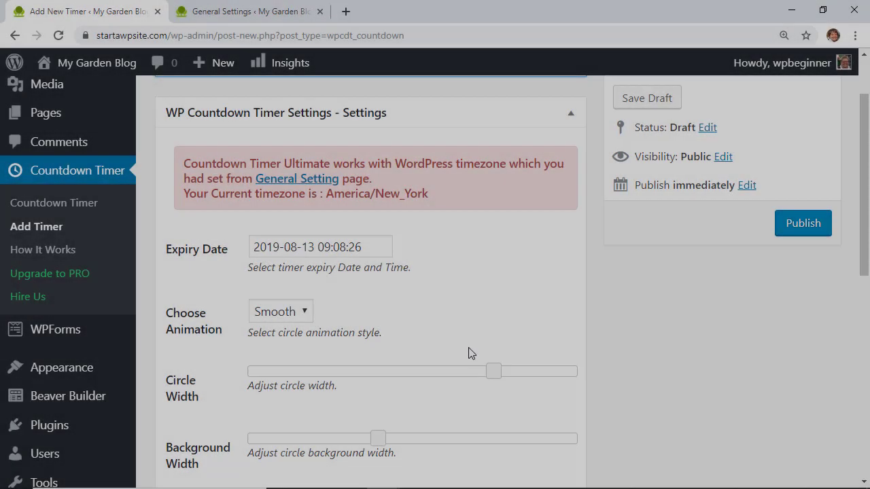
scroll(468, 353, "down", 1)
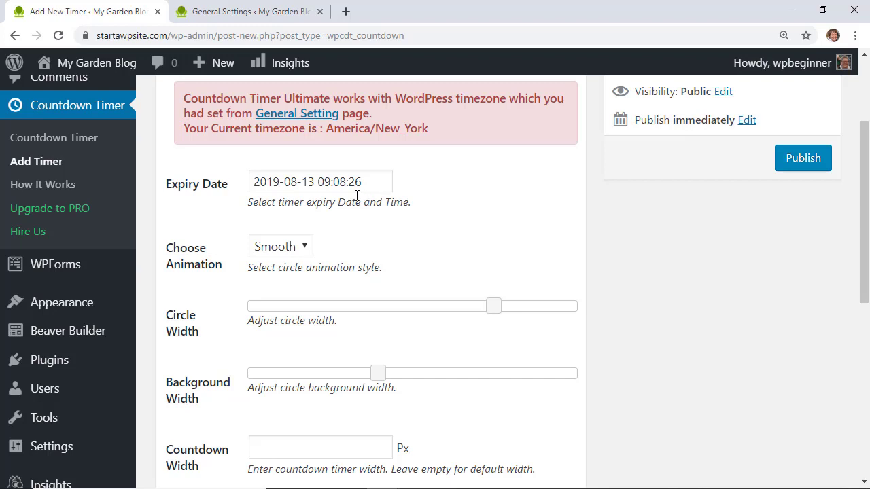
Step: Set the timer's expiry date to August 20, 2019 at 09:52:26
left_click(314, 182)
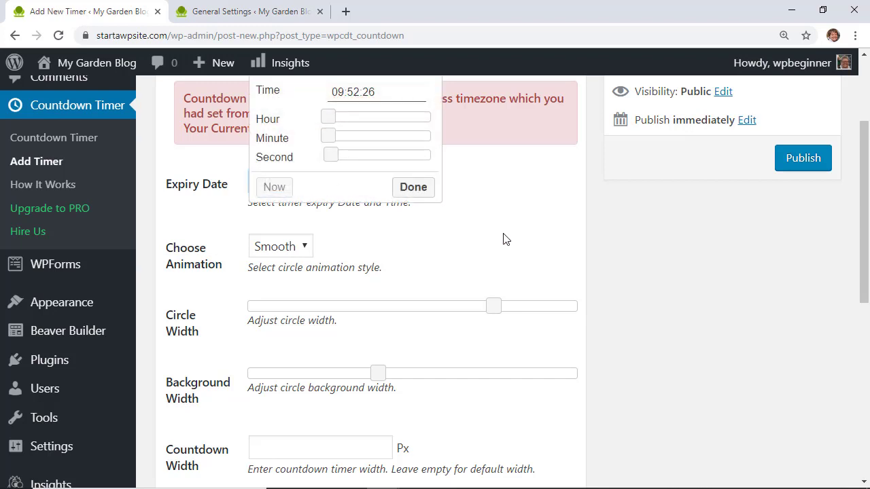
scroll(503, 237, "up", 2)
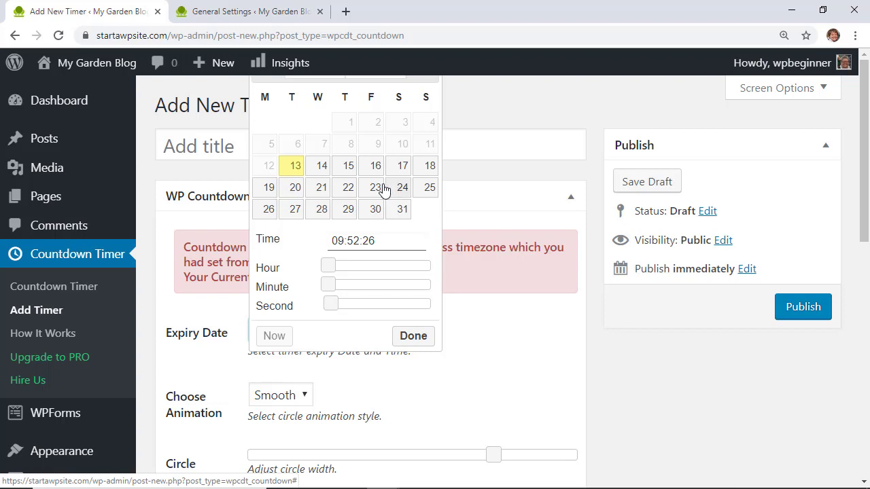
left_click(295, 189)
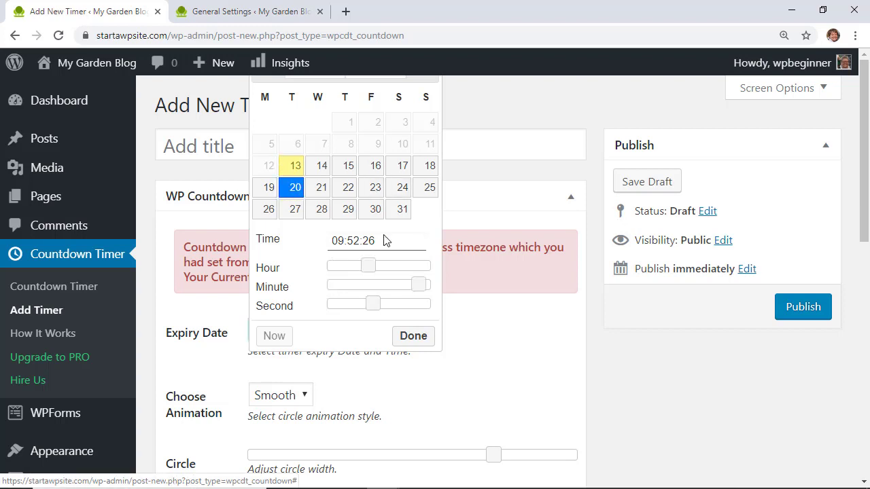
left_click(413, 336)
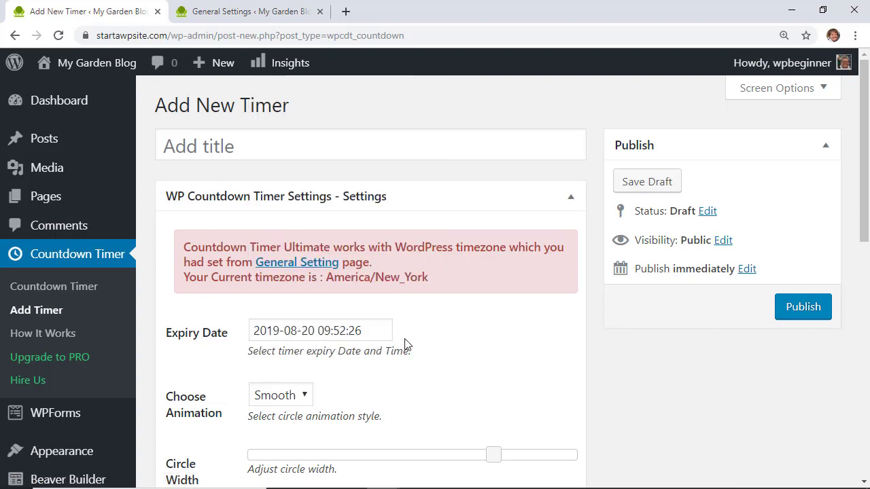
scroll(406, 345, "down", 3)
Step: Keep the Smooth animation style and publish the Birthday timer
left_click(289, 190)
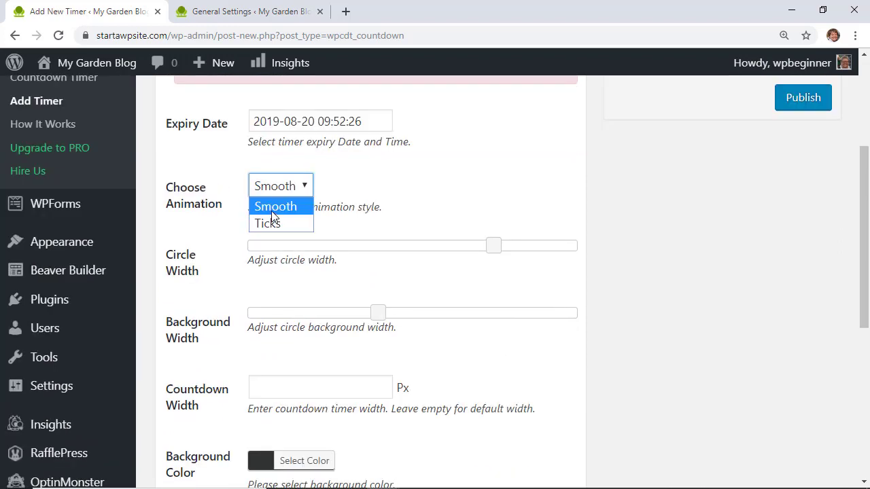
left_click(271, 207)
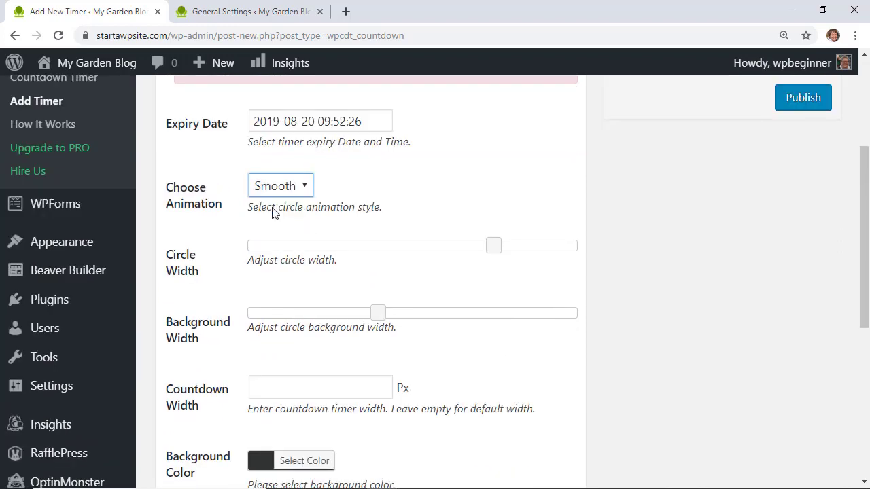
scroll(314, 299, "down", 3)
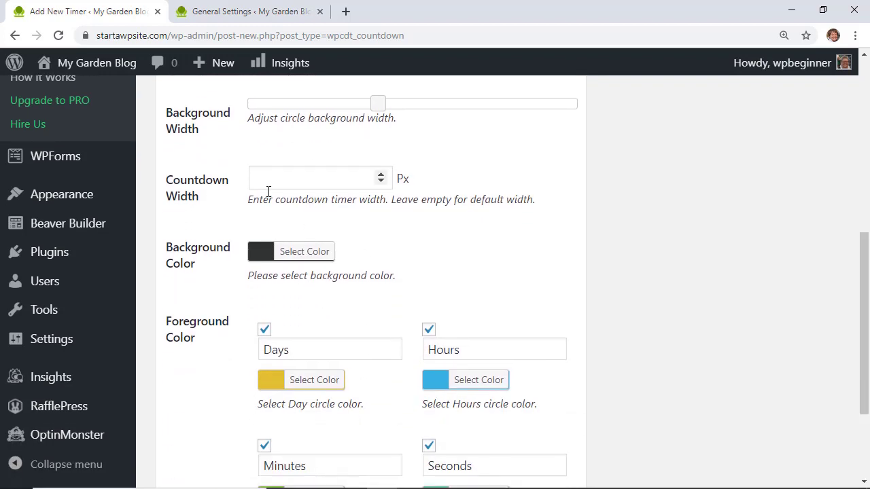
scroll(386, 237, "down", 1)
scroll(450, 237, "down", 2)
scroll(380, 238, "up", 4)
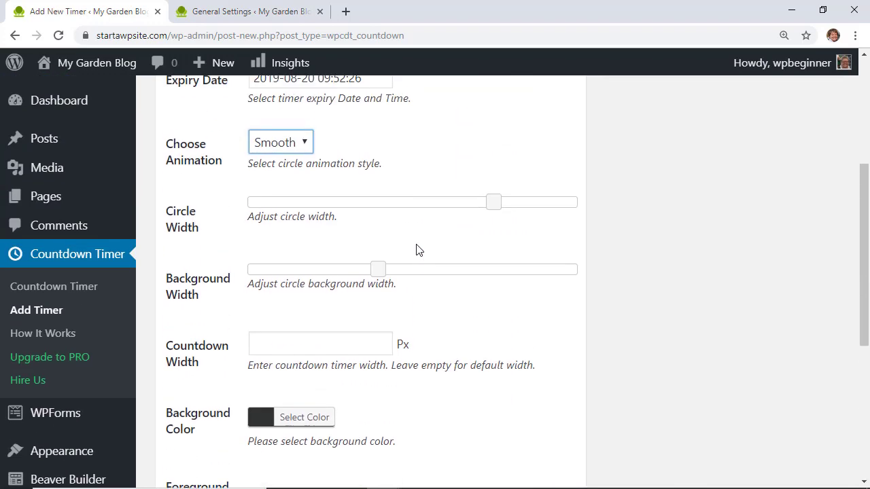
scroll(416, 251, "up", 4)
left_click(790, 296)
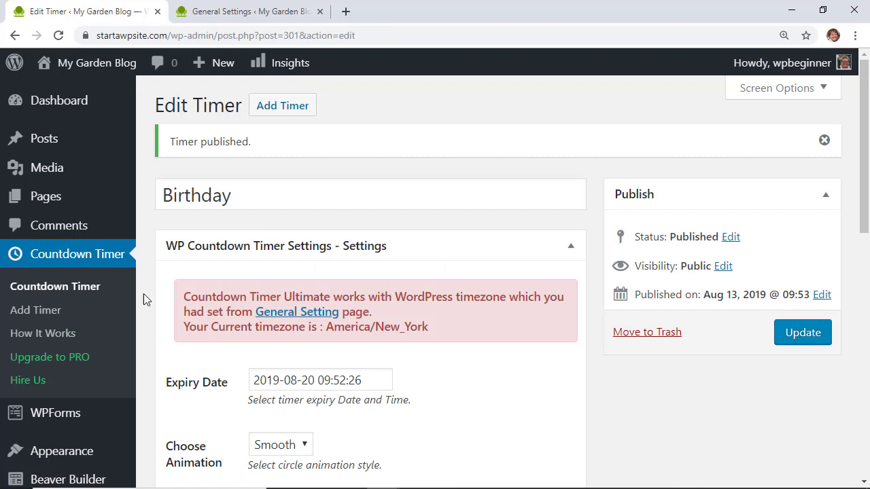
Step: Select the Birthday shortcode [wpcdt-countdown id="301"] in the timer list, then start a new page
left_click(62, 290)
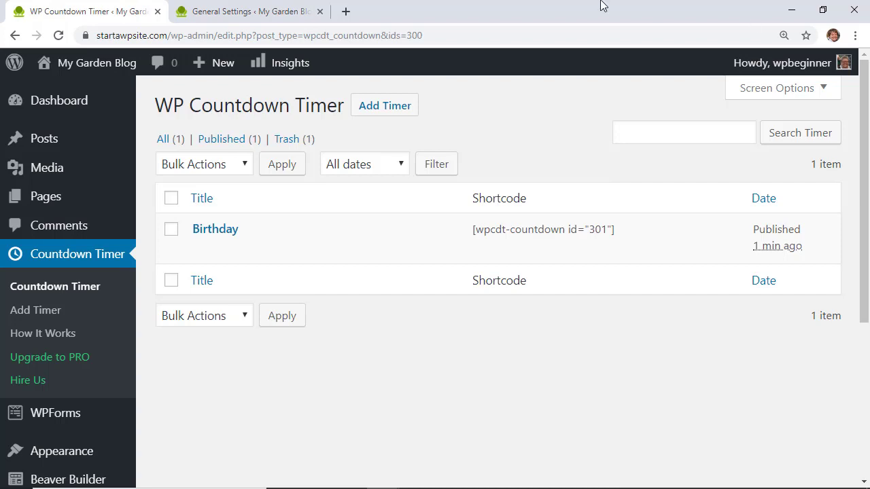
left_click_drag(614, 231, 472, 231)
key("ctrl+c")
mouse_move(70, 198)
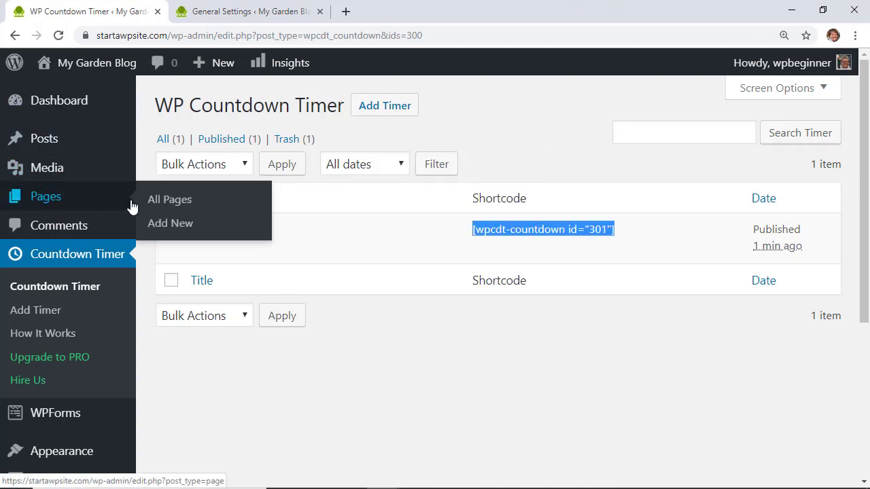
left_click(169, 224)
Step: Title the page 'BIRTHDAY' and insert a Shortcode block below the title
type("B")
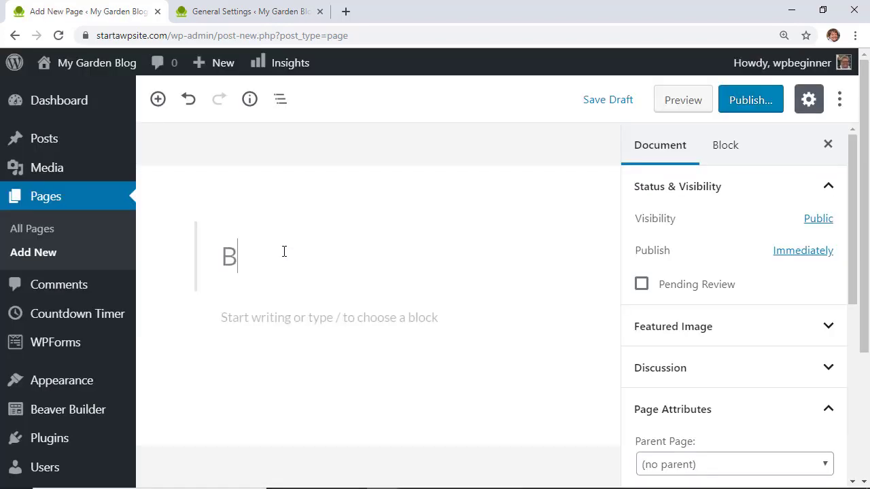
type("IRTHDAY")
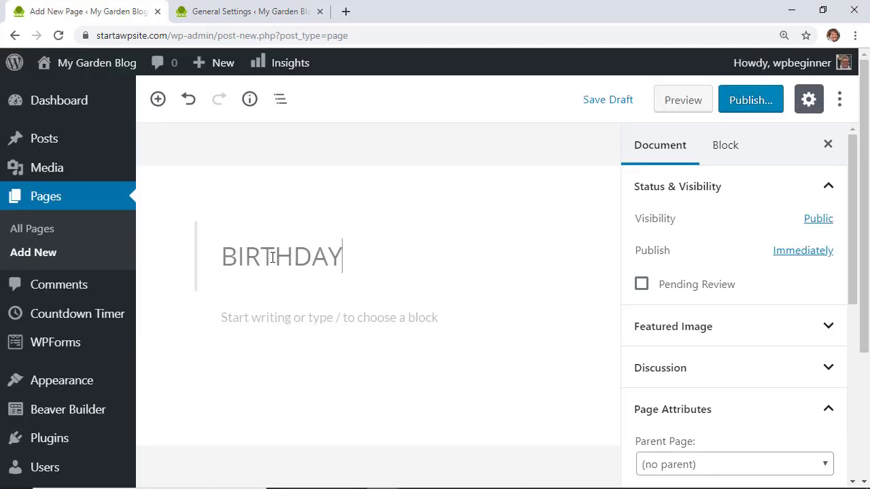
key("Return")
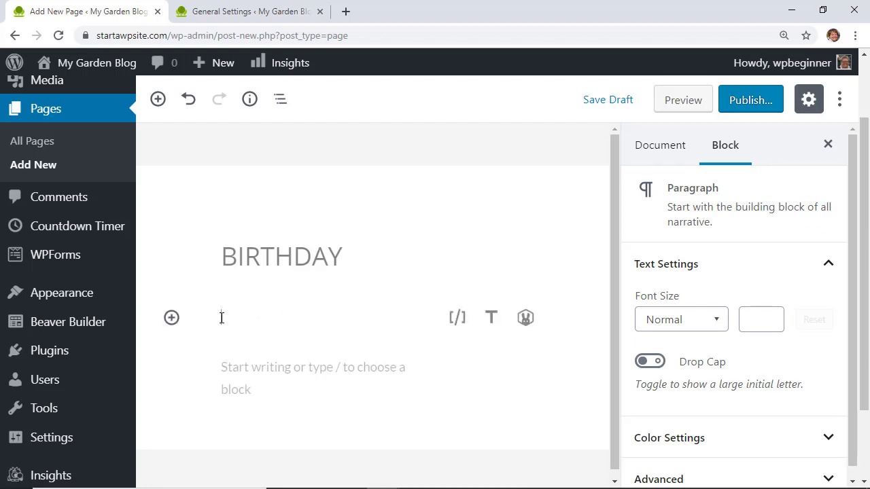
left_click(172, 319)
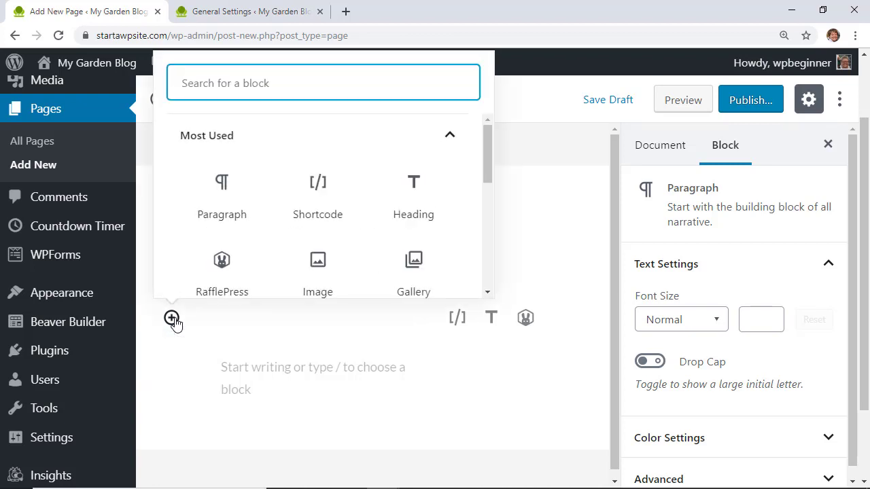
type("sho")
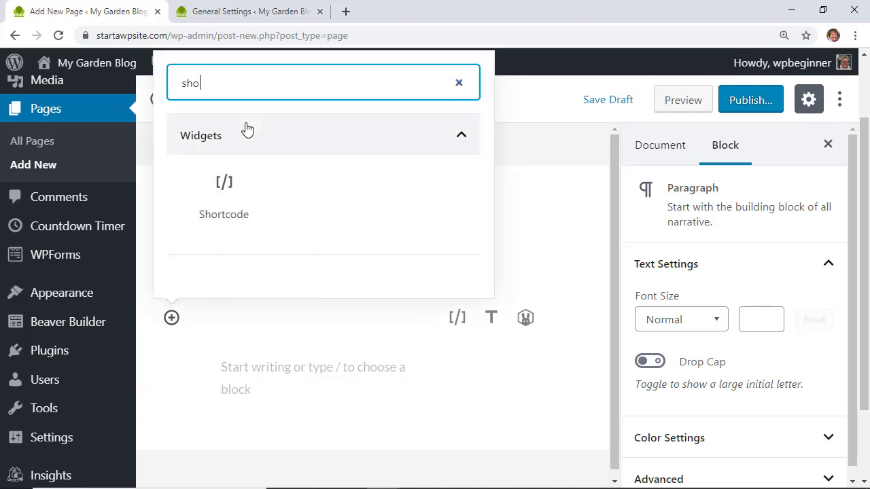
left_click(212, 190)
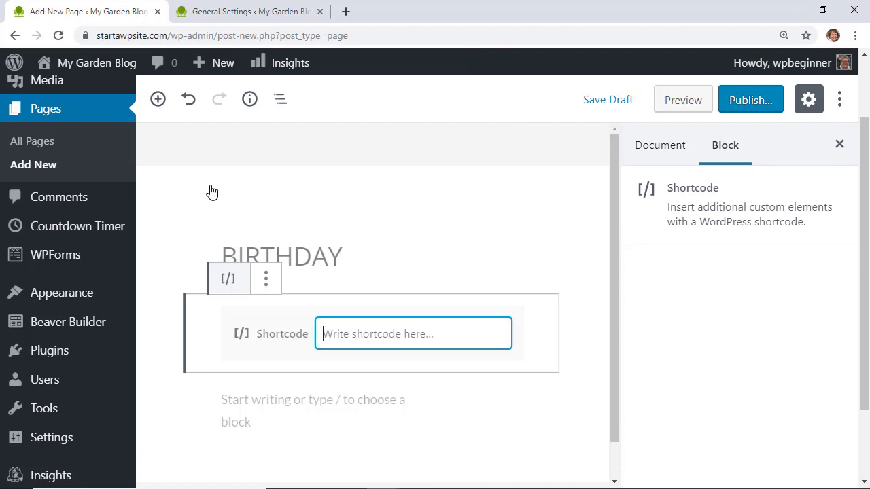
Step: Paste [wpcdt-countdown id="301"] into the shortcode block and publish the page
right_click(340, 335)
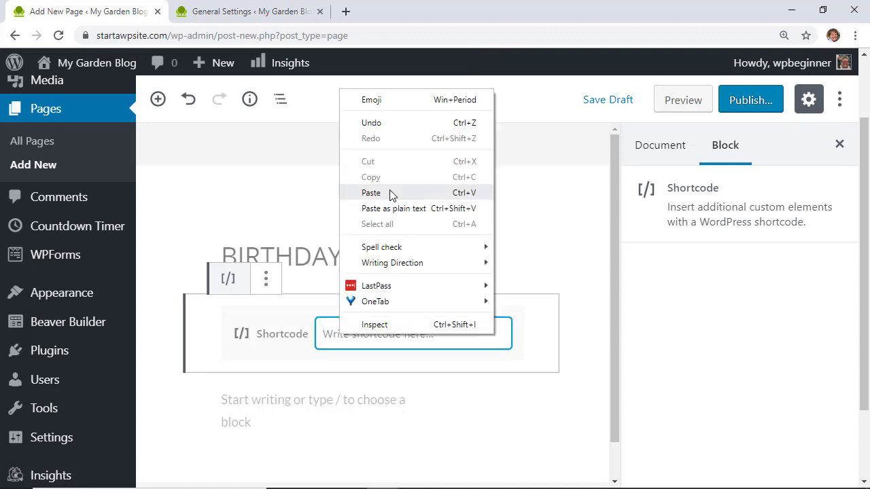
left_click(371, 193)
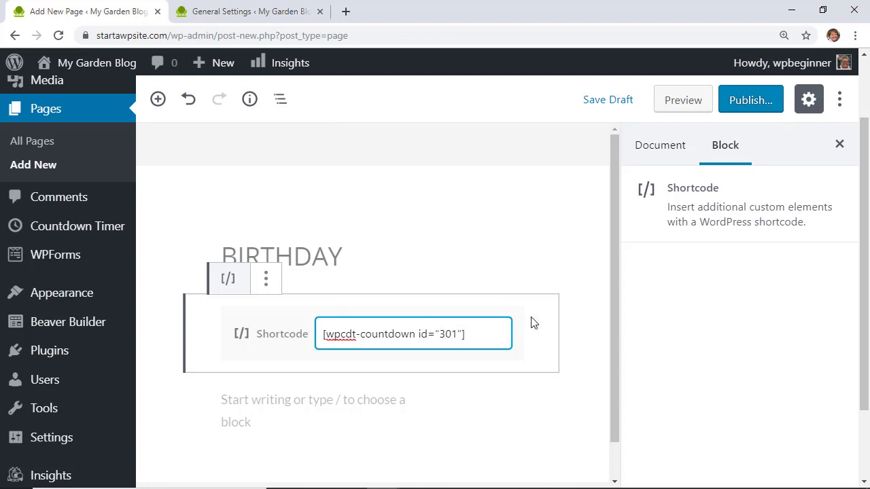
left_click(699, 308)
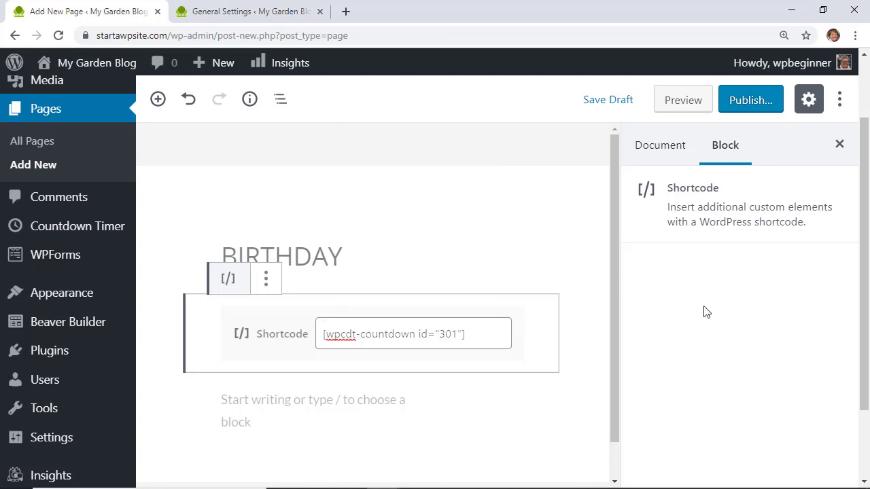
left_click(739, 102)
left_click(739, 102)
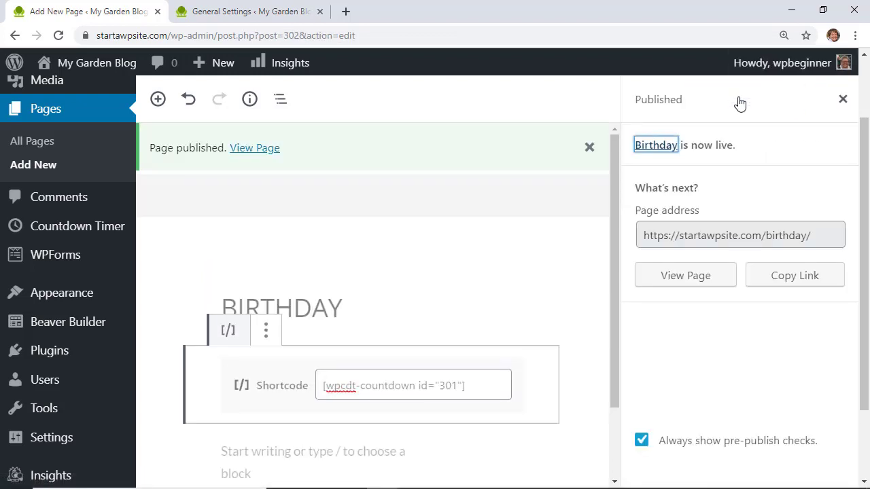
Step: View the live Birthday page and find its countdown showing 6 days, 22 hours, 55 minutes
left_click(247, 155)
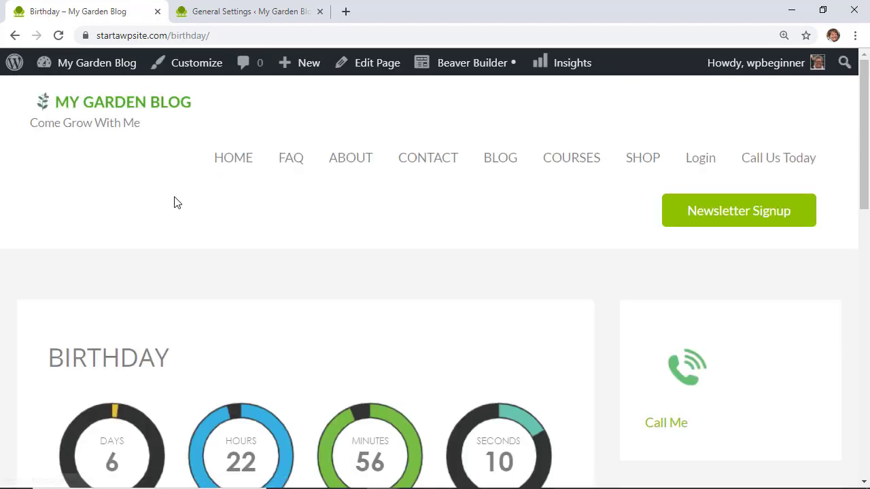
scroll(175, 202, "down", 3)
scroll(175, 201, "down", 1)
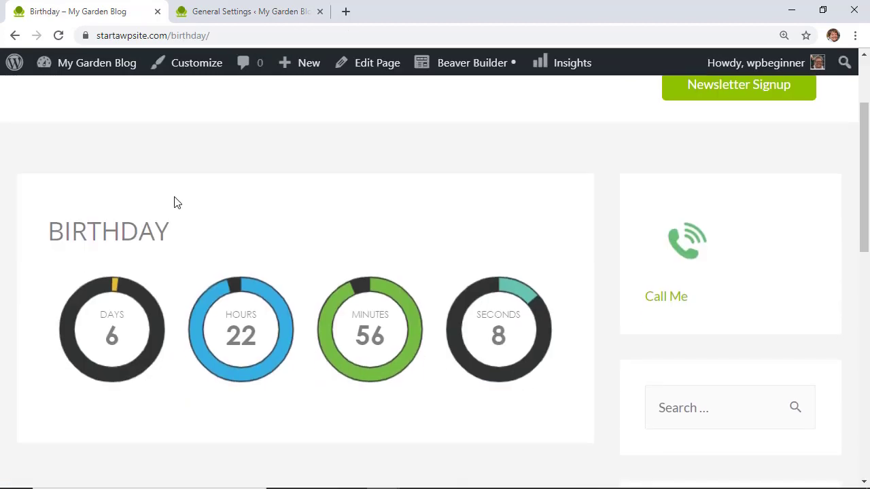
scroll(519, 284, "down", 1)
scroll(353, 275, "up", 3)
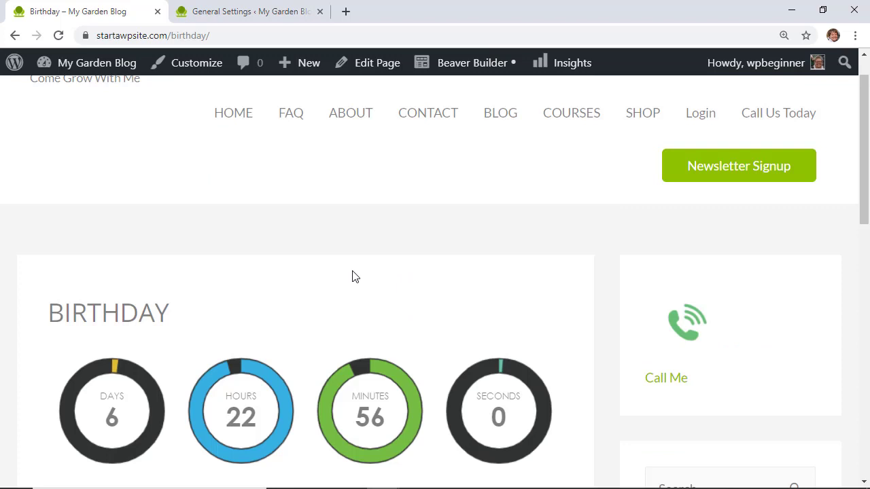
scroll(354, 276, "down", 2)
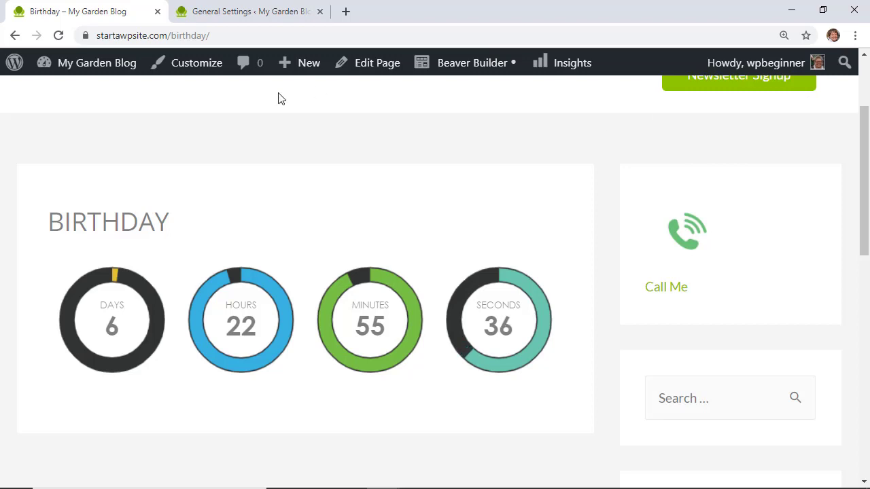
mouse_move(68, 65)
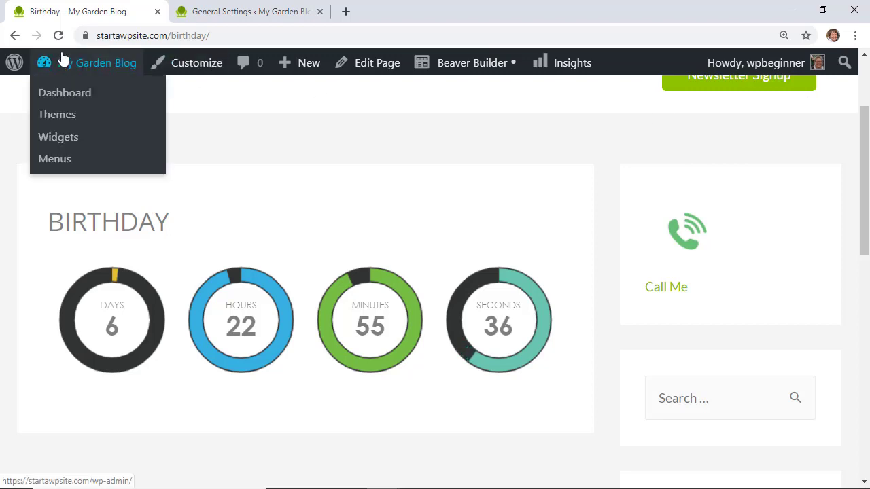
Step: Return to the admin dashboard and go to Appearance > Widgets
left_click(58, 98)
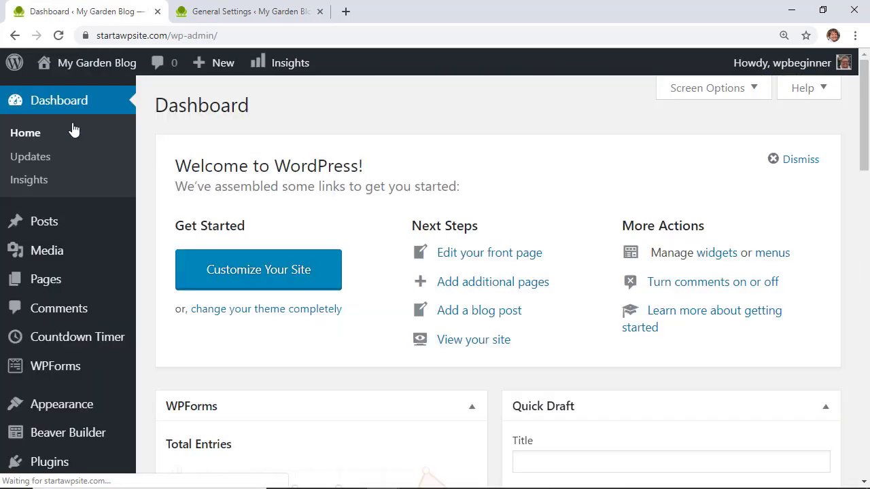
scroll(134, 410, "down", 2)
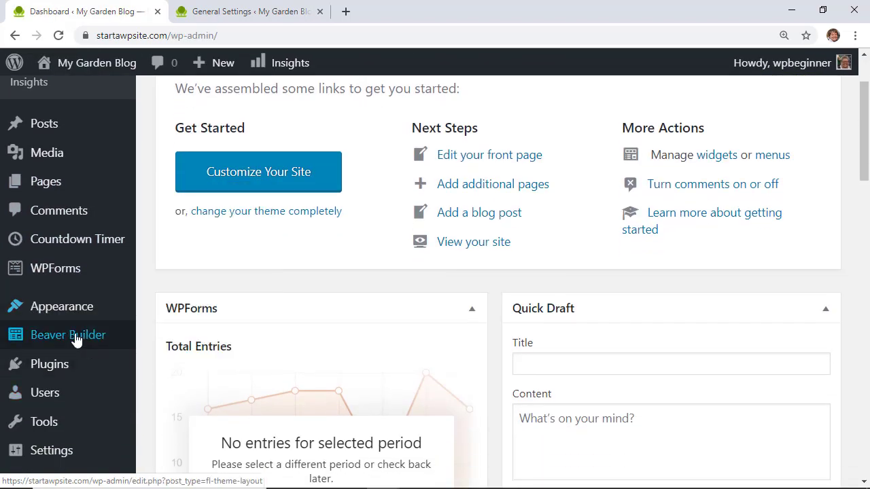
mouse_move(12, 315)
left_click(168, 347)
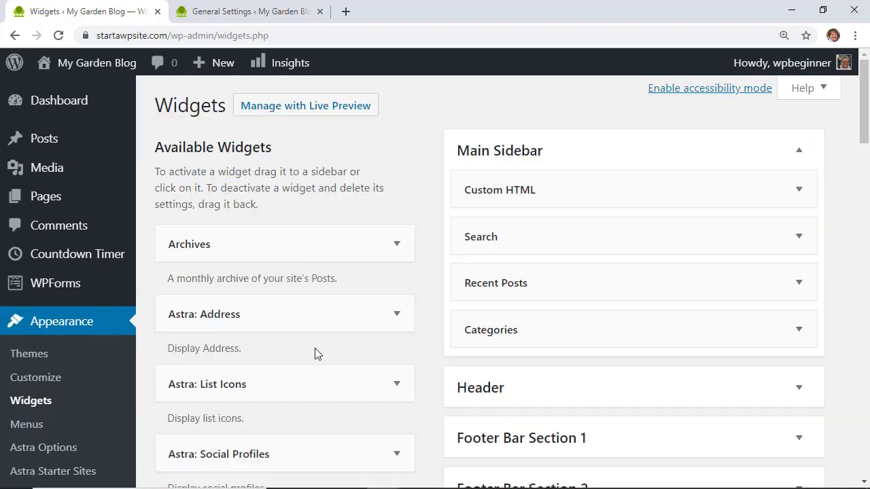
scroll(317, 359, "down", 5)
scroll(317, 360, "down", 10)
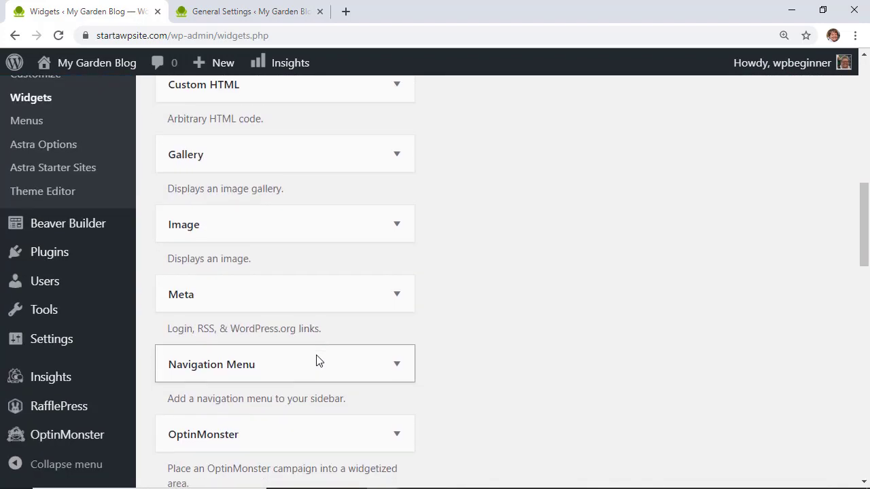
scroll(317, 360, "down", 3)
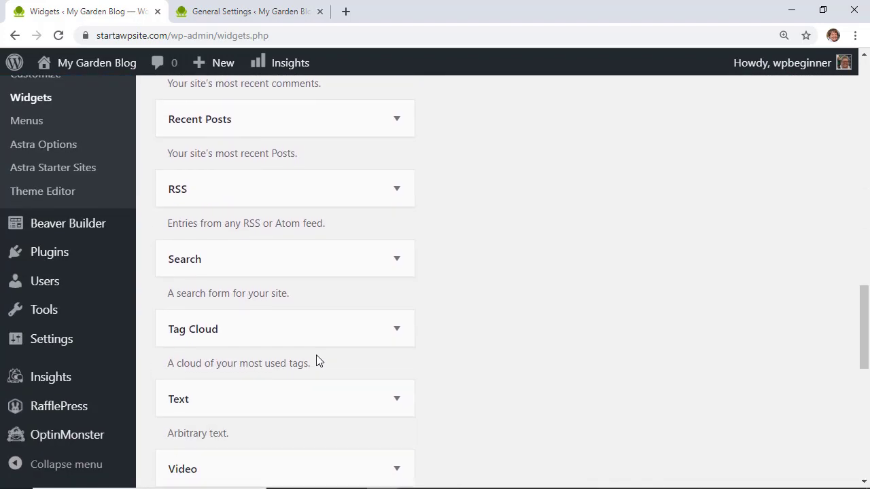
Step: Add a Text widget titled 'Birthday' with the countdown shortcode to Main Sidebar and save it
left_click_drag(243, 402, 540, 182)
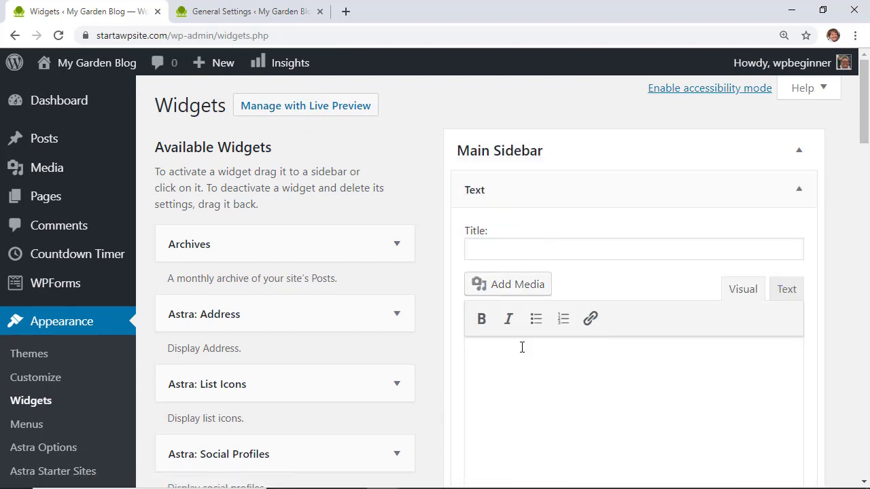
right_click(518, 353)
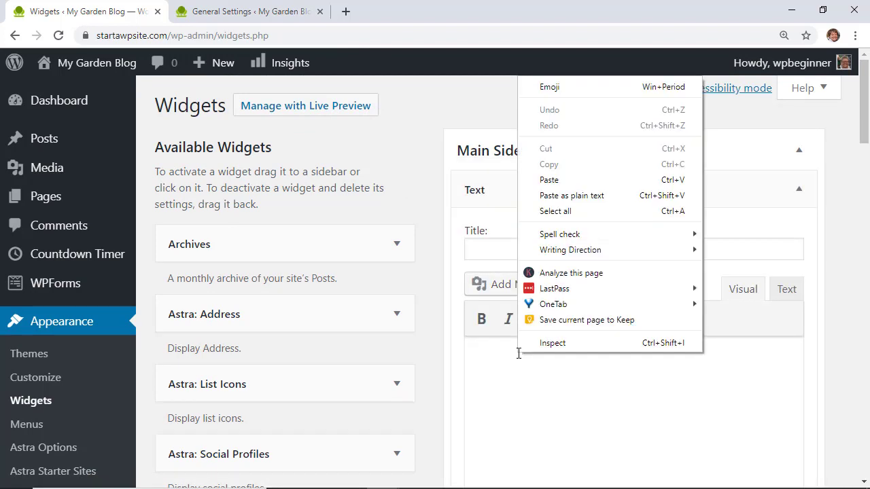
left_click(547, 181)
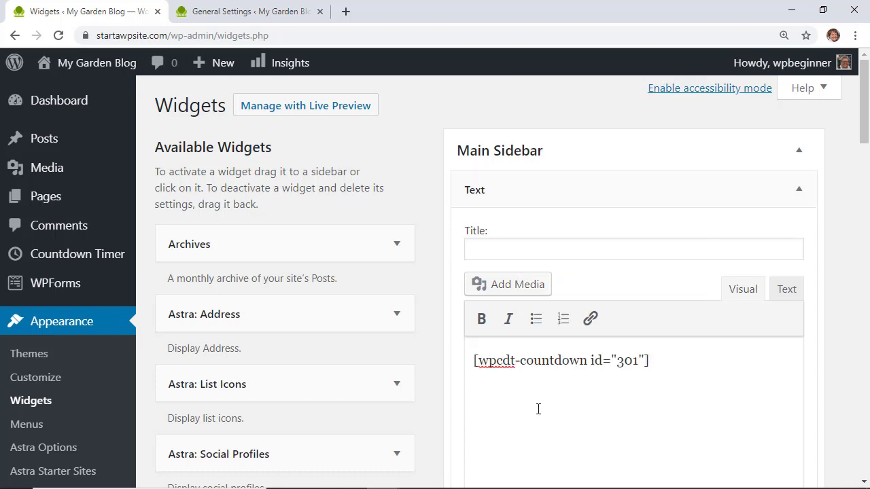
left_click(523, 248)
type("Birthday")
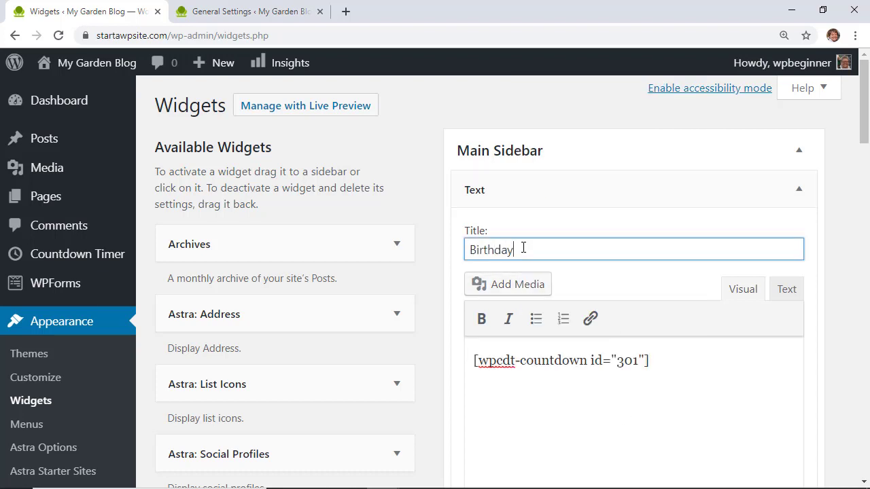
scroll(523, 247, "down", 2)
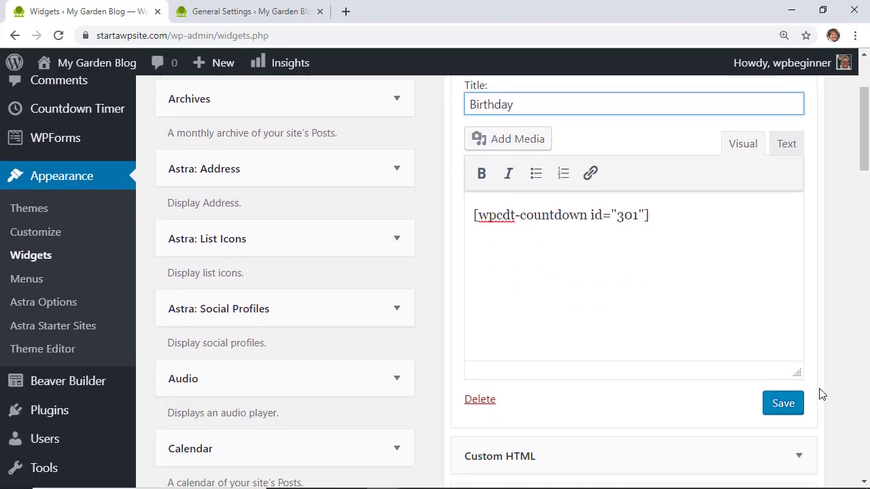
left_click(781, 404)
Step: Load the optinmonster.com homepage in a third Chrome tab beside the blog
scroll(779, 409, "up", 2)
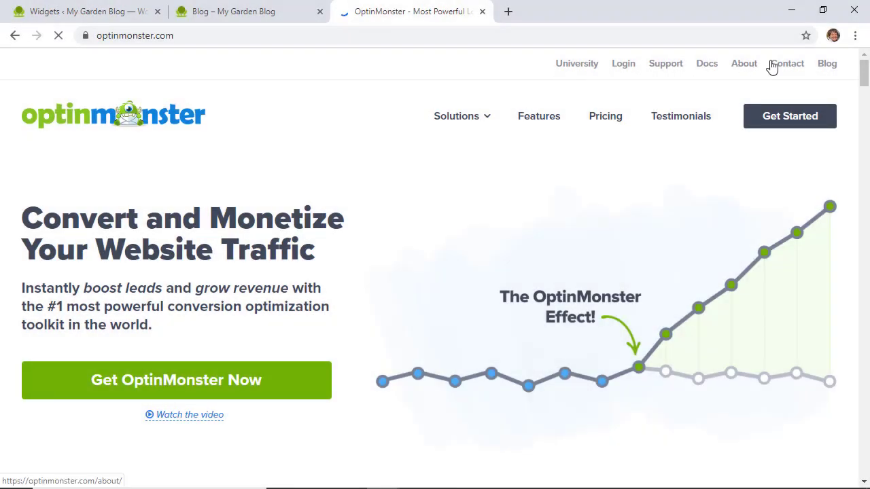
Step: Log in to OptinMonster and start a new campaign with Popup as the type
left_click(623, 64)
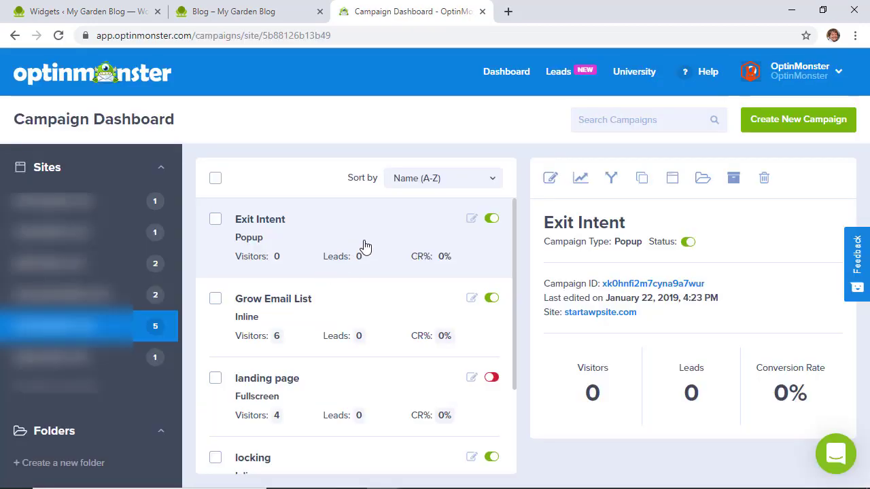
left_click(786, 125)
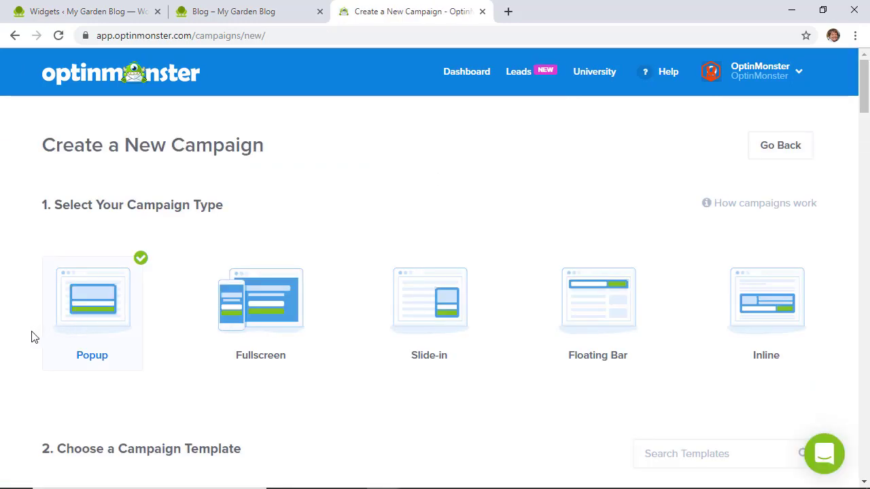
Step: Filter the campaign templates by the Time Sensitive Offer goal
scroll(32, 336, "down", 5)
scroll(32, 336, "down", 4)
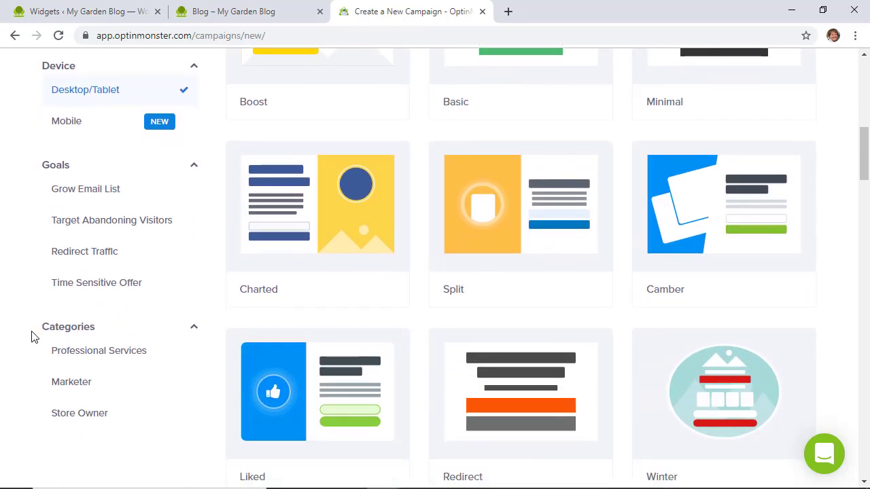
left_click(92, 290)
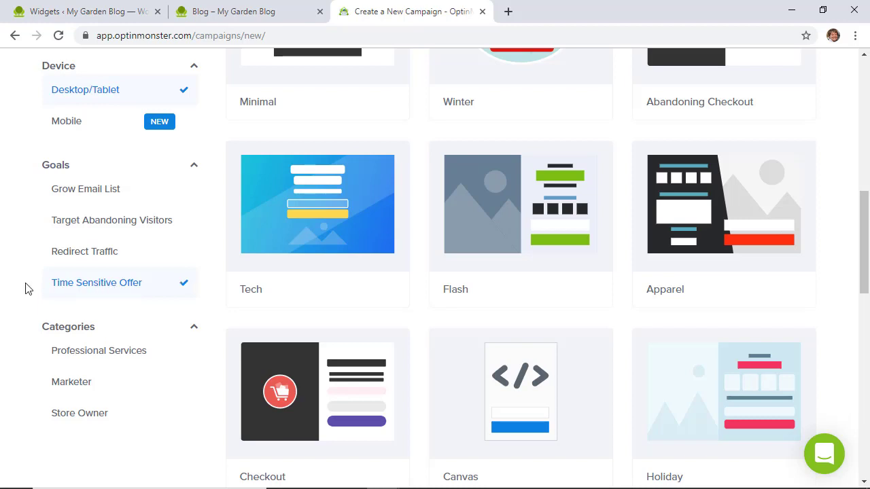
Step: Preview the Winter holiday-savings template, then close the preview
scroll(25, 289, "up", 1)
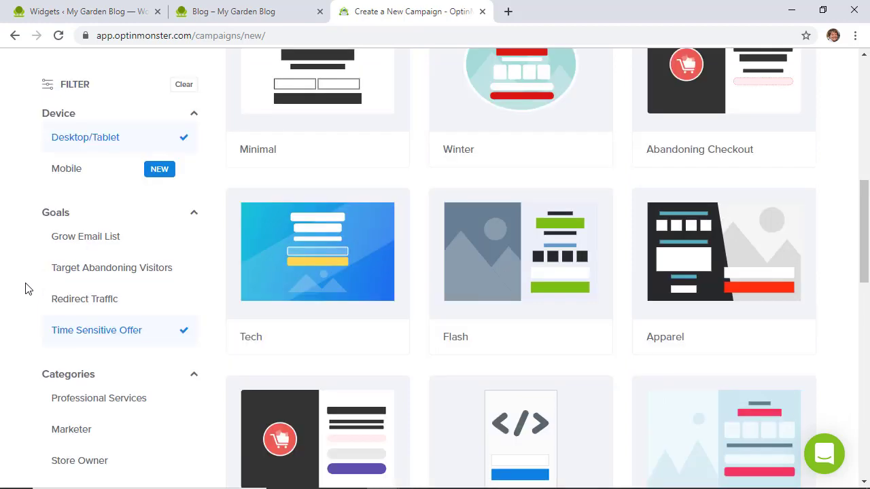
scroll(25, 289, "up", 3)
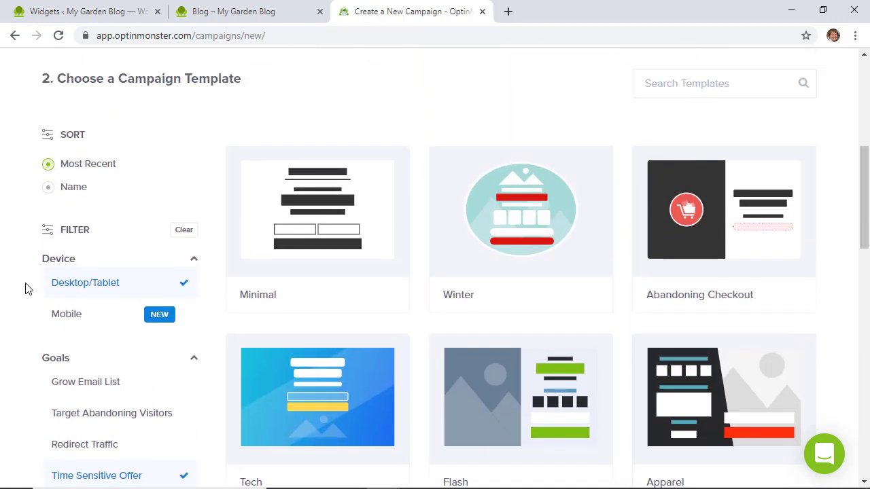
scroll(25, 289, "down", 1)
mouse_move(570, 204)
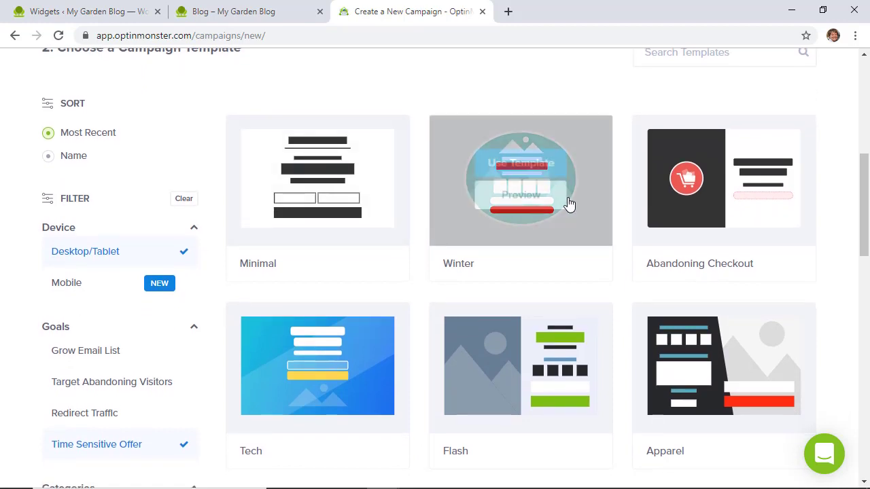
left_click(529, 198)
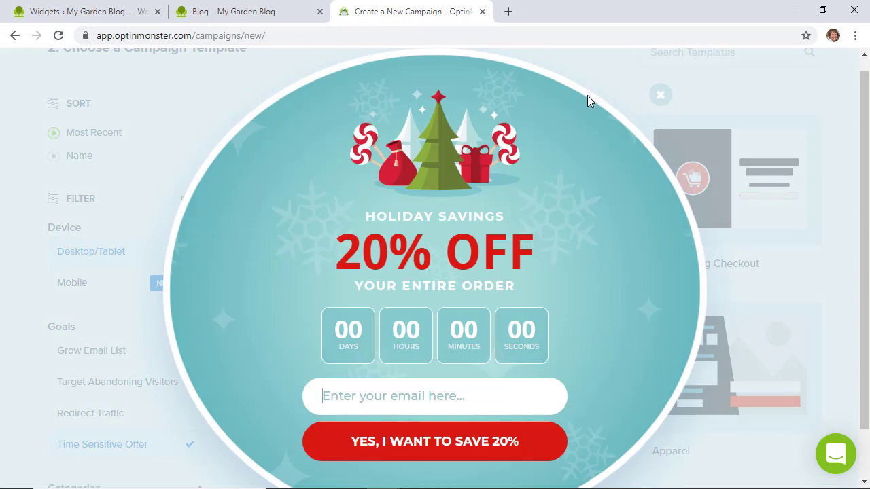
left_click(754, 452)
Step: Use the Winter template for a campaign named 'Holiday Sale' on startawpsite.com
mouse_move(508, 194)
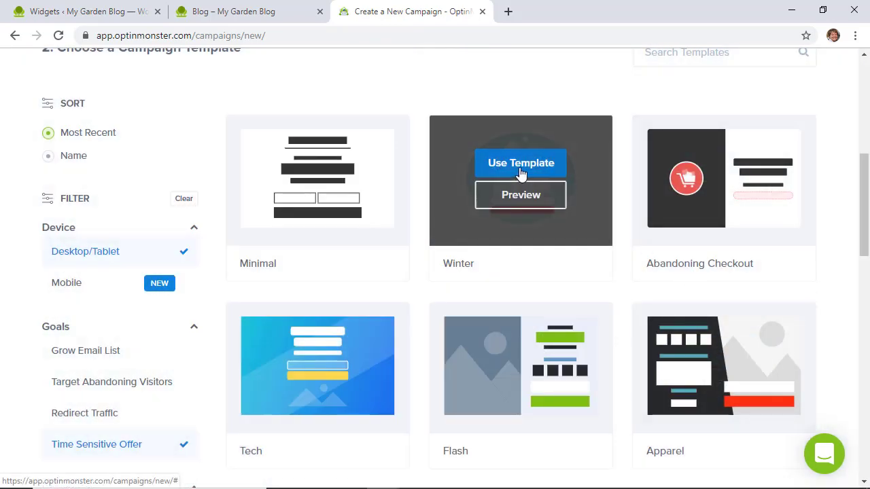
left_click(521, 164)
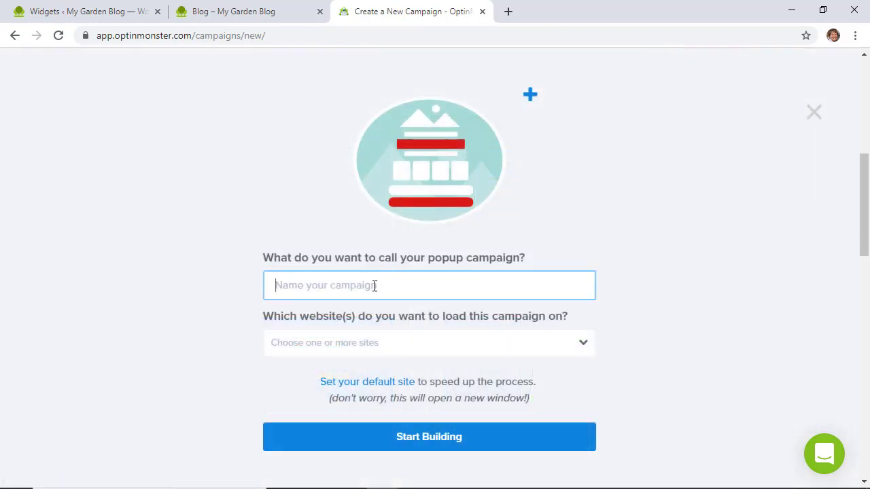
type("Holiday Sale")
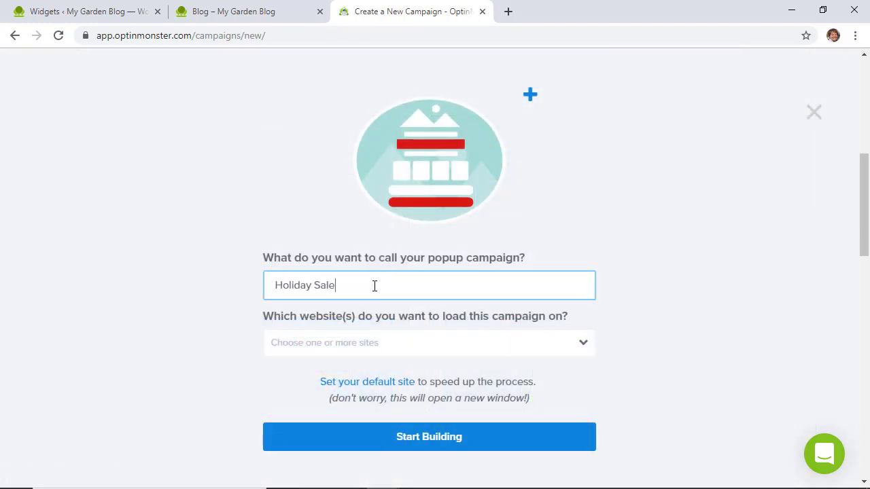
left_click(417, 342)
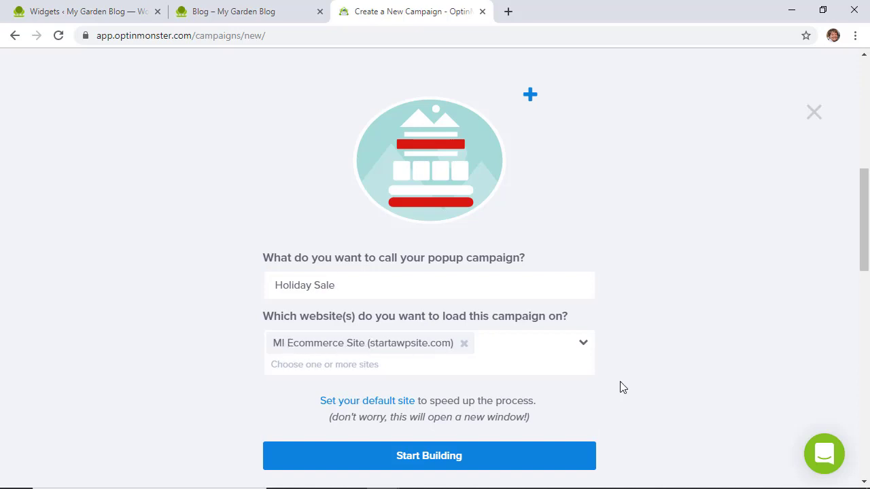
scroll(673, 387, "down", 2)
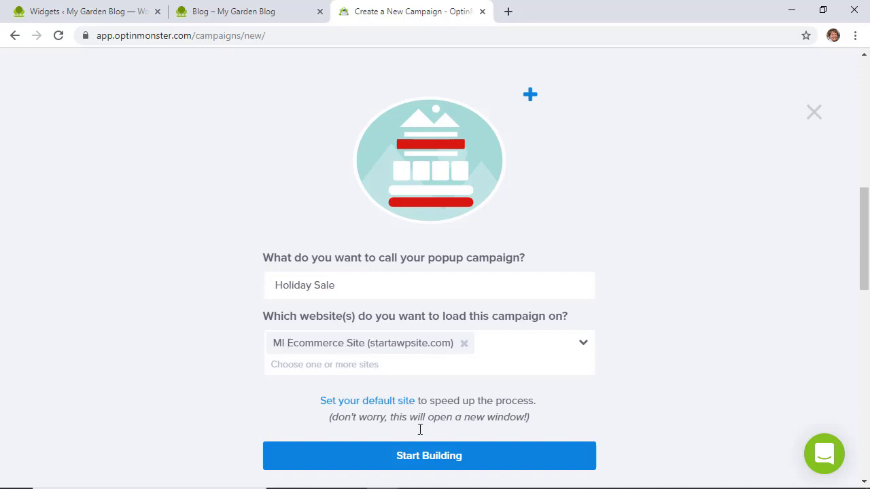
left_click(427, 459)
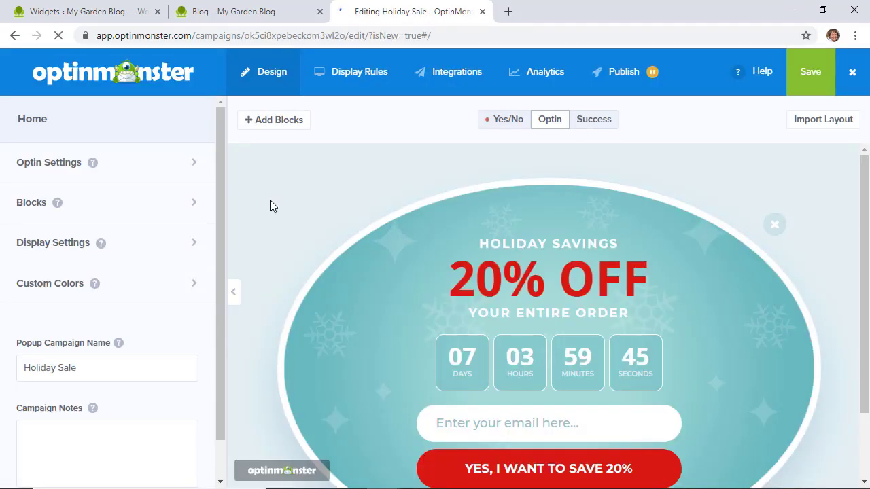
Step: Change the popup headline from 20% OFF to 30% OFF
scroll(269, 199, "down", 2)
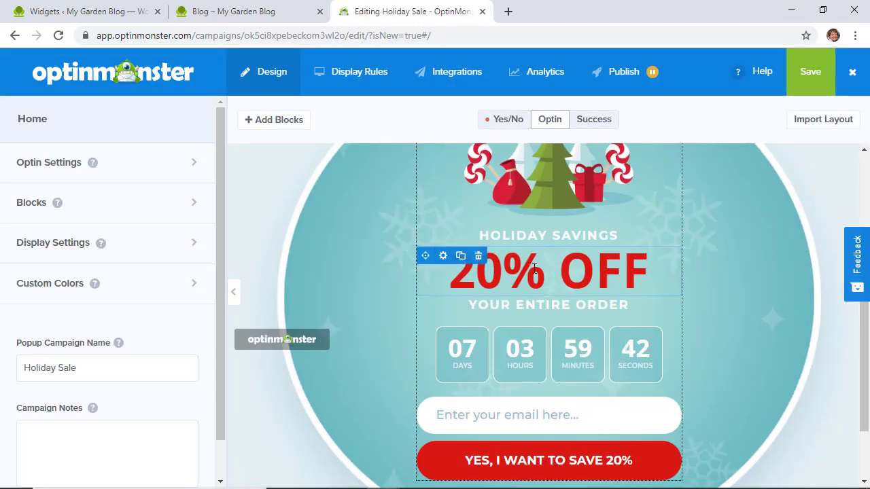
left_click(535, 269)
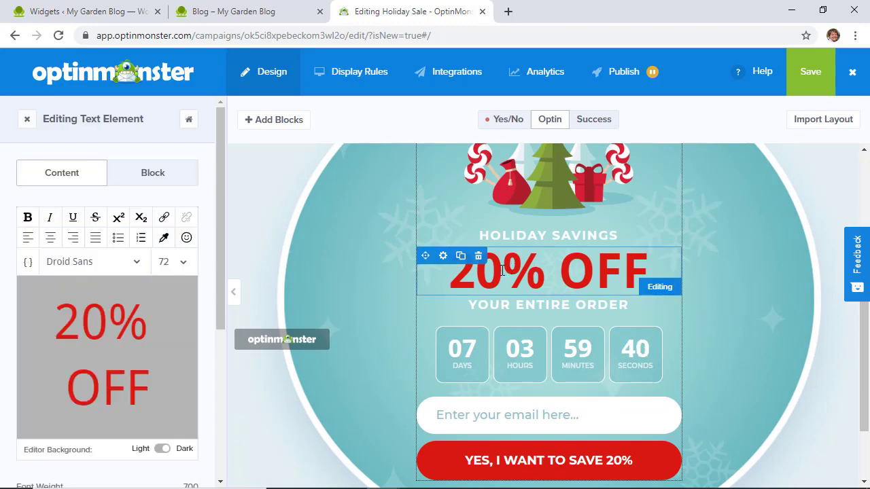
key("BackSpace")
type("3")
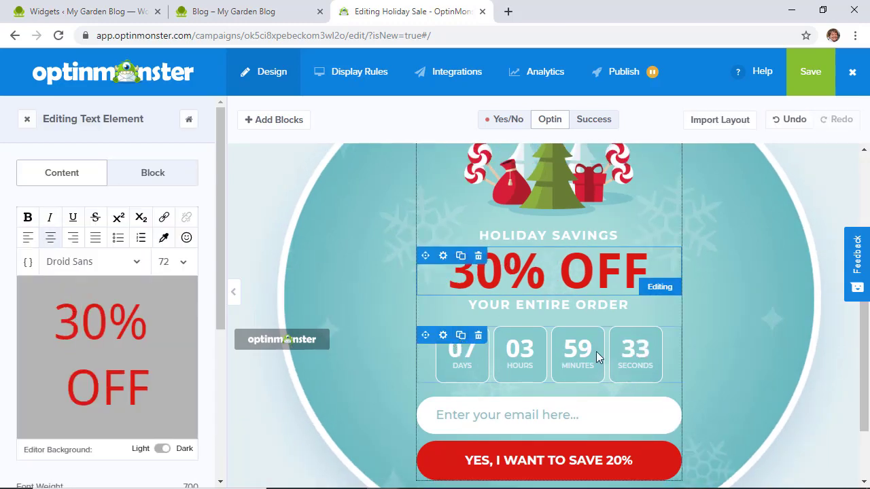
Step: Edit the signup button text to read 'Yes, I Want to save 30%'
scroll(490, 351, "down", 1)
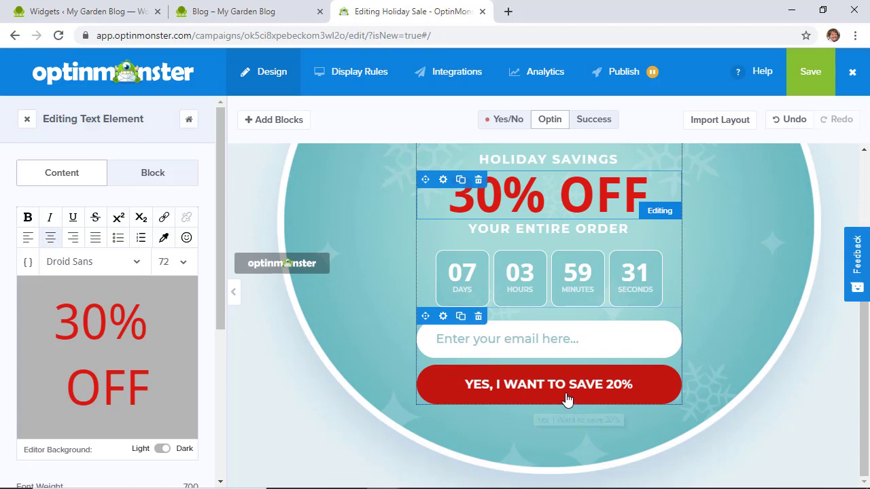
left_click(617, 395)
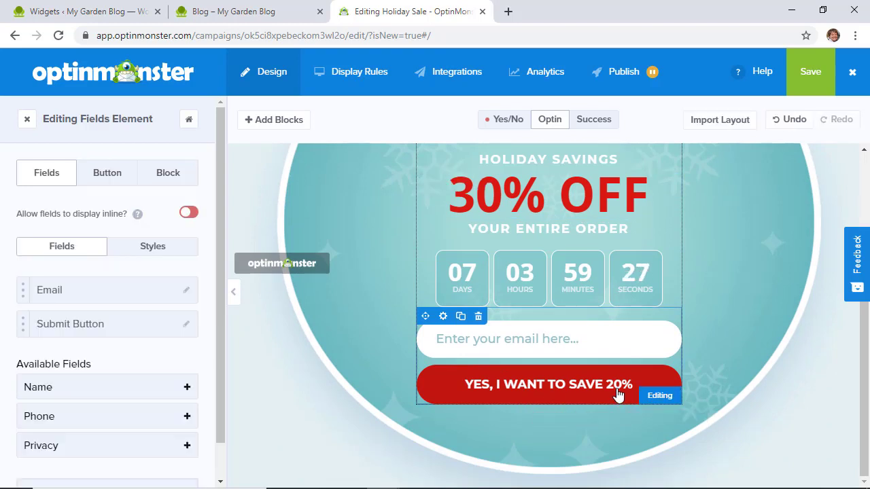
left_click(110, 180)
left_click(107, 238)
key("BackSpace")
type("3")
scroll(394, 299, "up", 1)
scroll(394, 300, "up", 3)
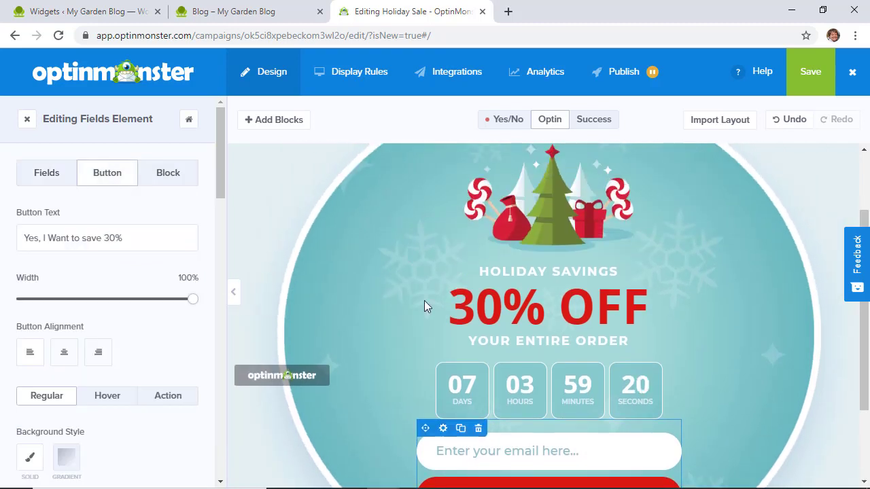
Step: Set the countdown timer's end date to August 19, 2019
left_click(488, 401)
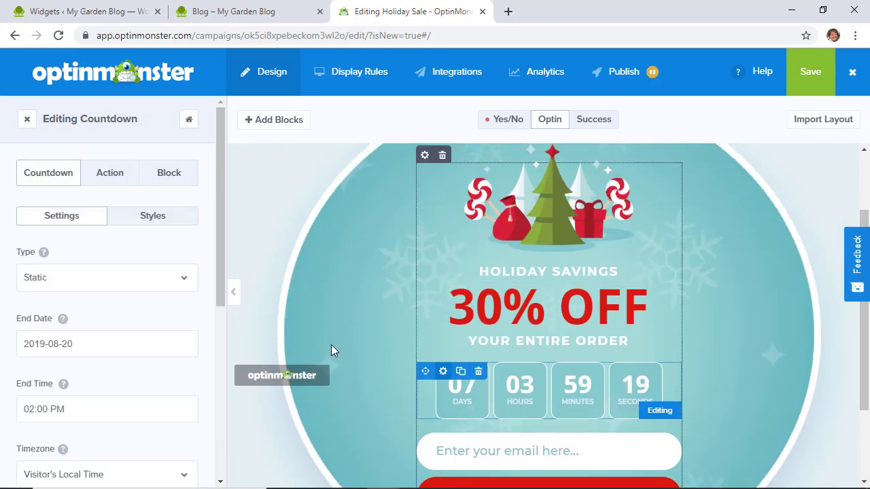
scroll(363, 346, "down", 1)
scroll(130, 334, "down", 1)
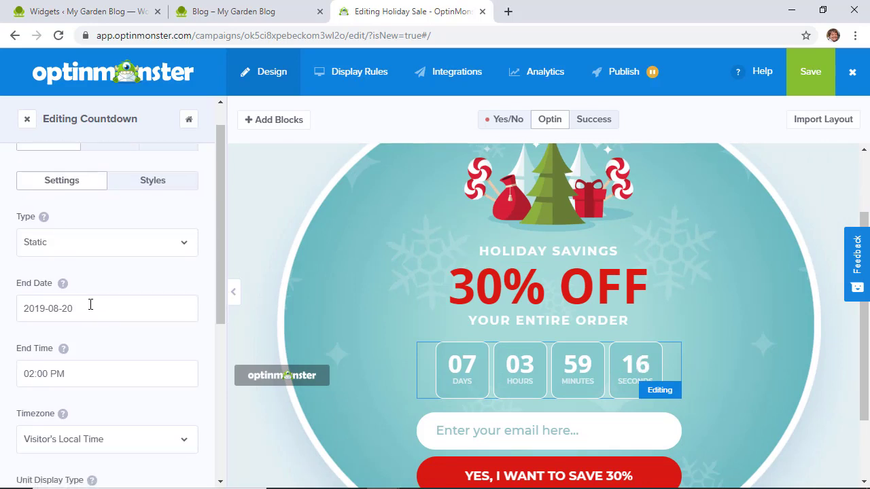
scroll(89, 305, "up", 1)
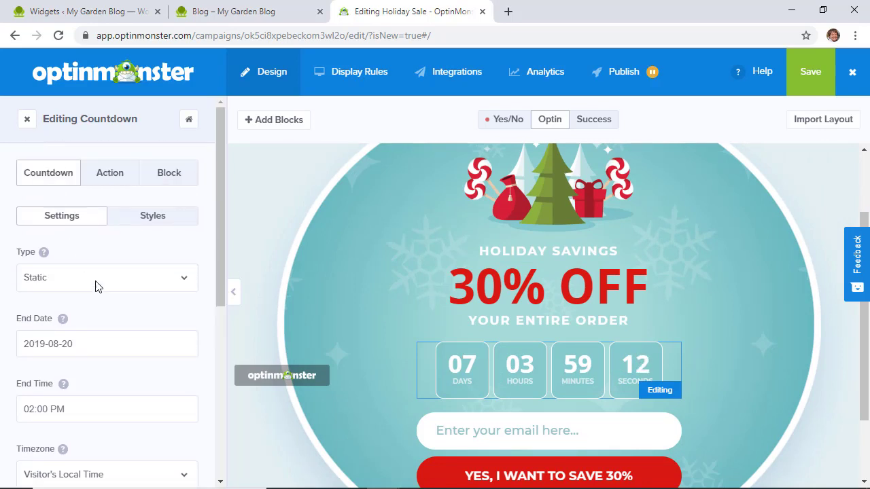
scroll(95, 286, "down", 2)
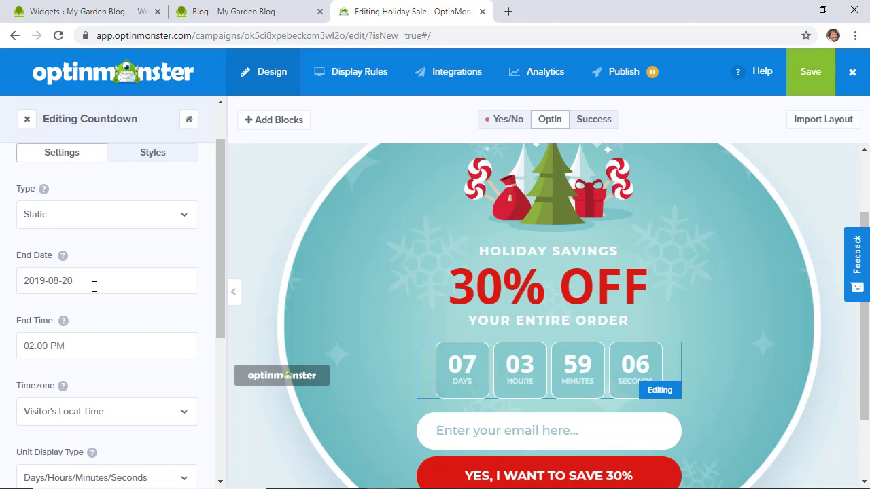
left_click(94, 286)
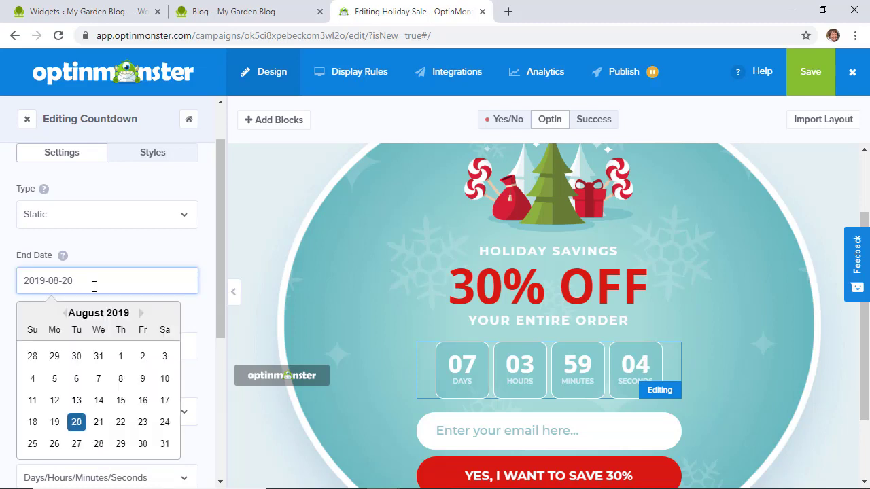
left_click(54, 423)
Step: Toggle the countdown's Display Seconds off and back on, then reselect the countdown and signup form
scroll(125, 292, "down", 1)
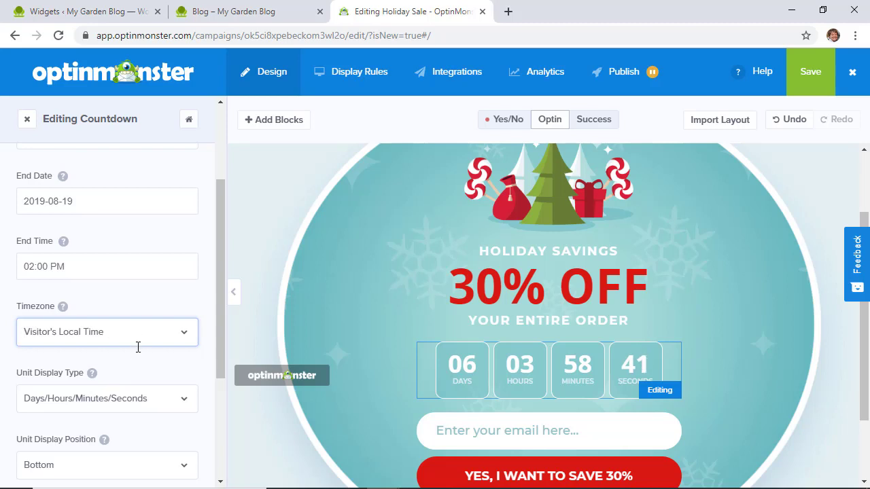
scroll(136, 366, "down", 1)
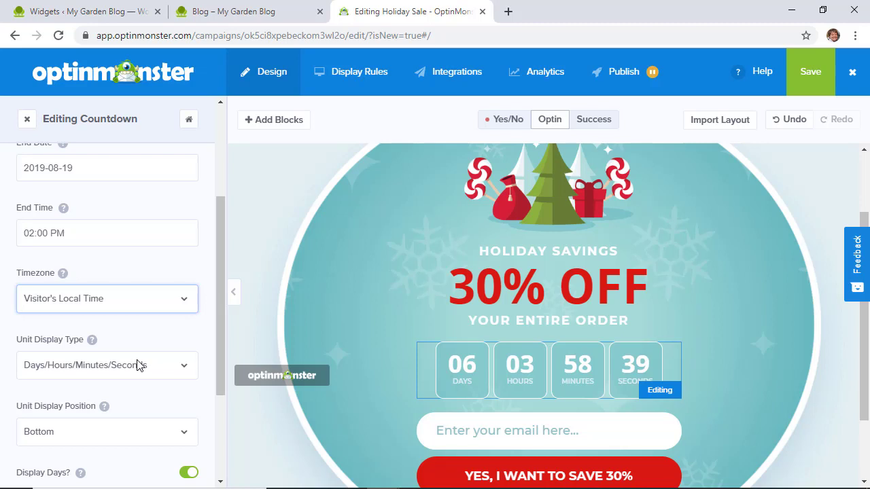
scroll(136, 365, "down", 1)
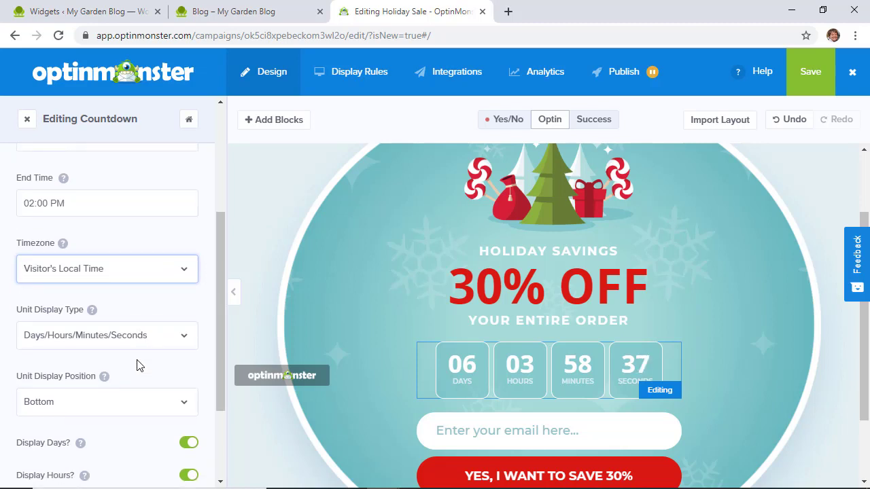
scroll(136, 365, "down", 3)
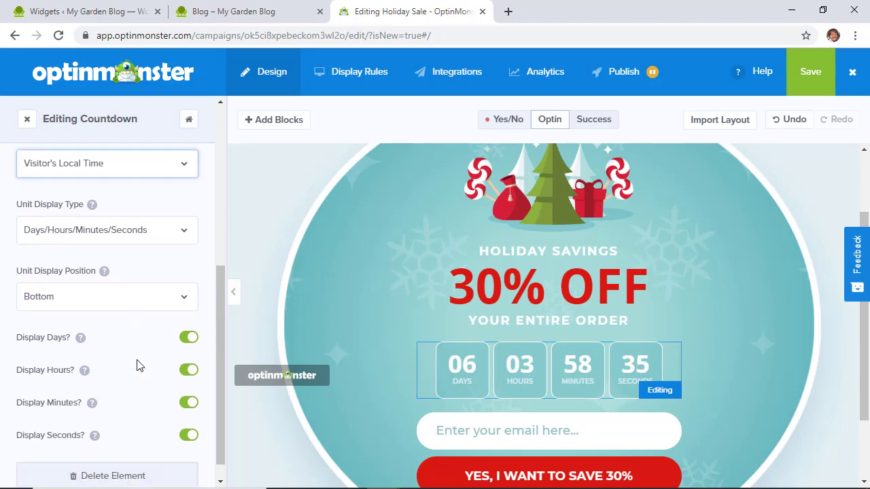
scroll(137, 366, "down", 1)
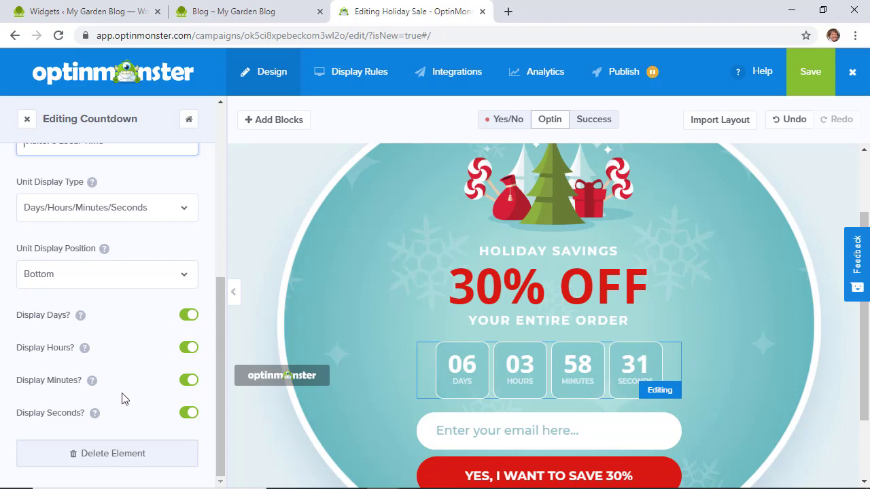
left_click(184, 415)
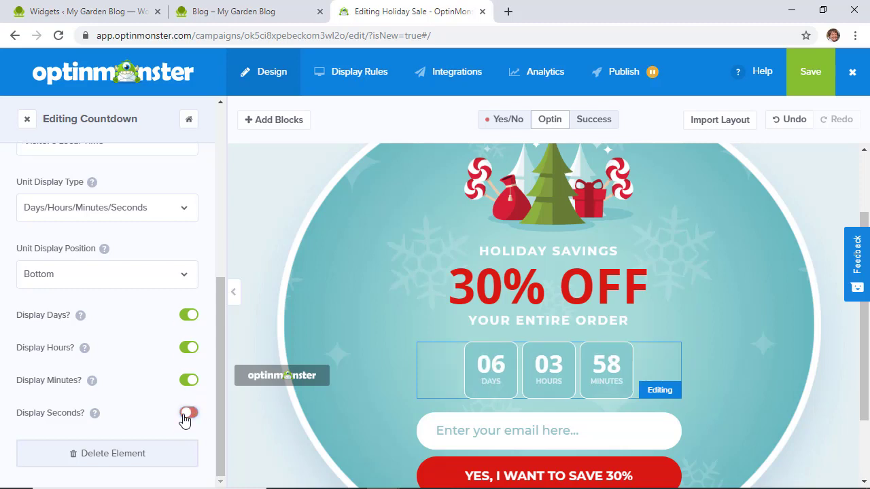
left_click(188, 414)
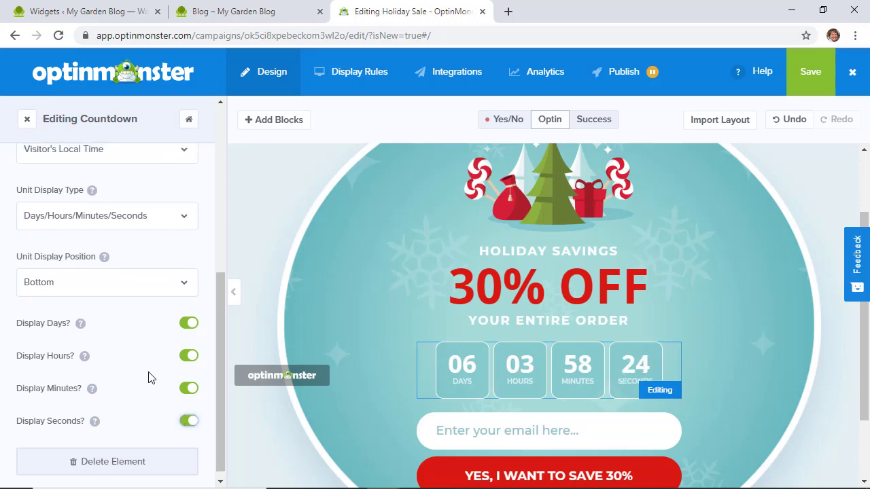
left_click(605, 398)
scroll(352, 413, "down", 2)
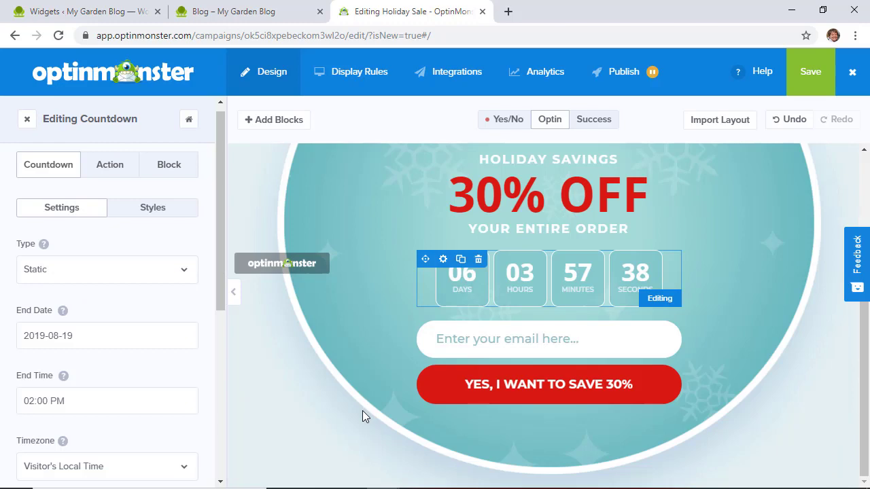
scroll(362, 411, "up", 1)
left_click(513, 408)
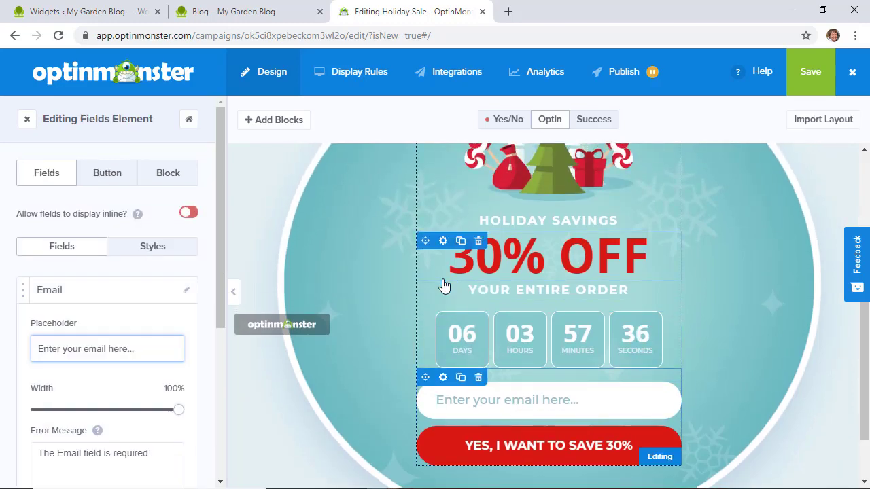
Step: Try the exit-detected trigger in Display Rules, then revert to time on page
left_click(367, 71)
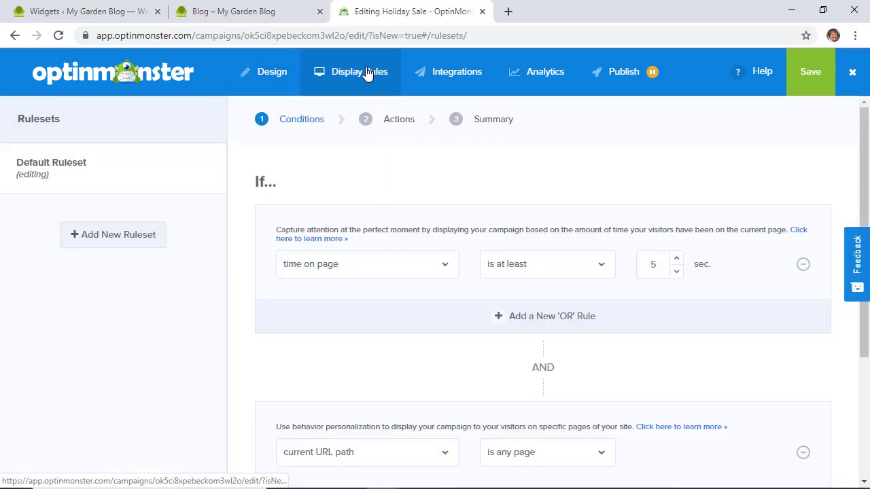
scroll(326, 204, "down", 1)
scroll(327, 206, "down", 1)
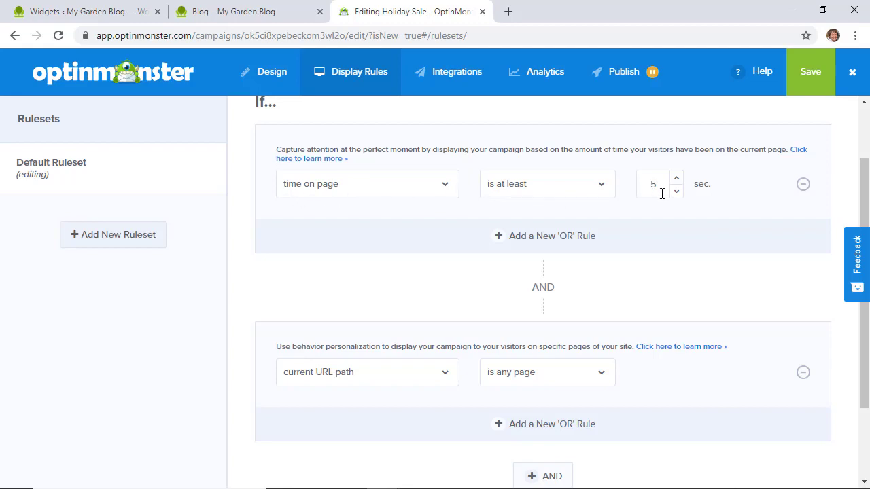
scroll(435, 310, "down", 3)
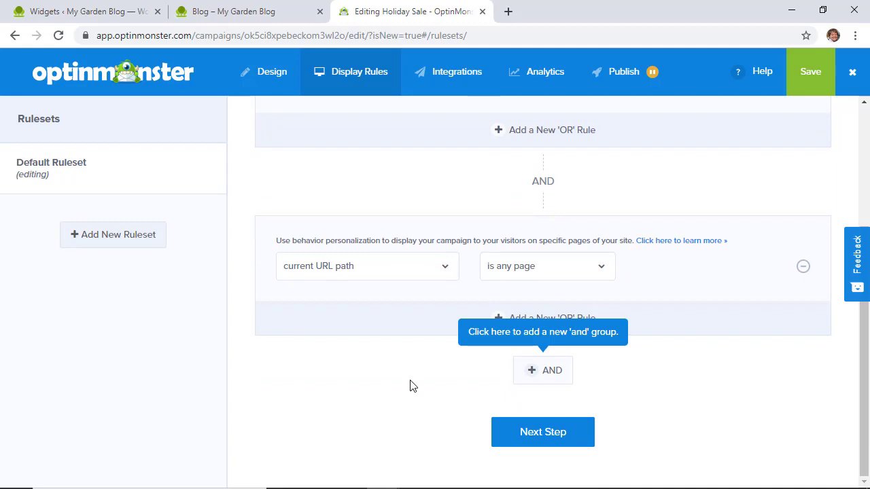
scroll(410, 386, "up", 3)
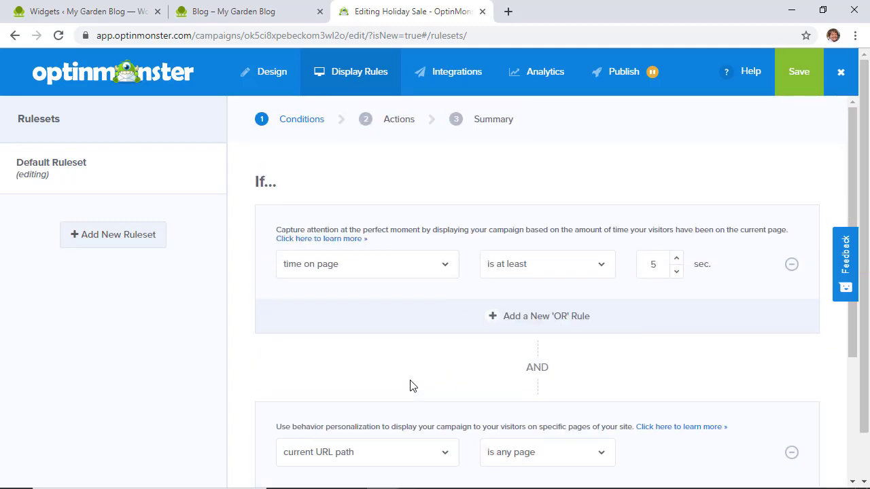
left_click(380, 266)
left_click(354, 333)
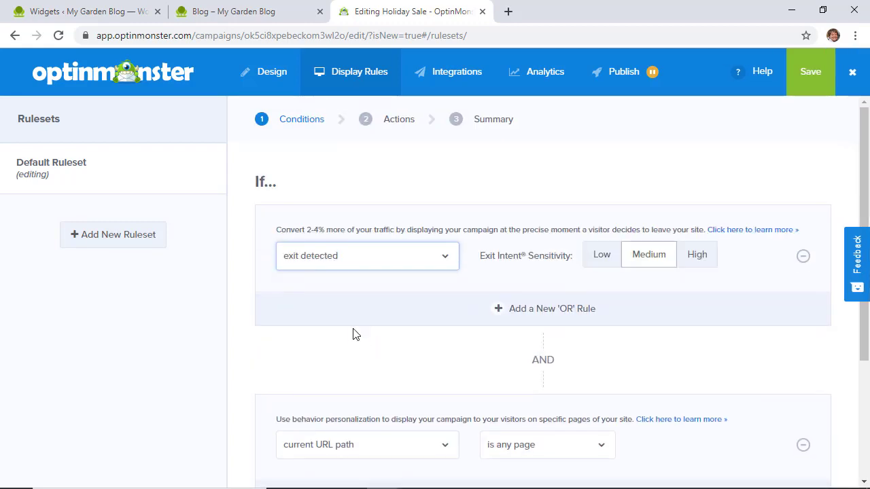
left_click(368, 256)
left_click(363, 290)
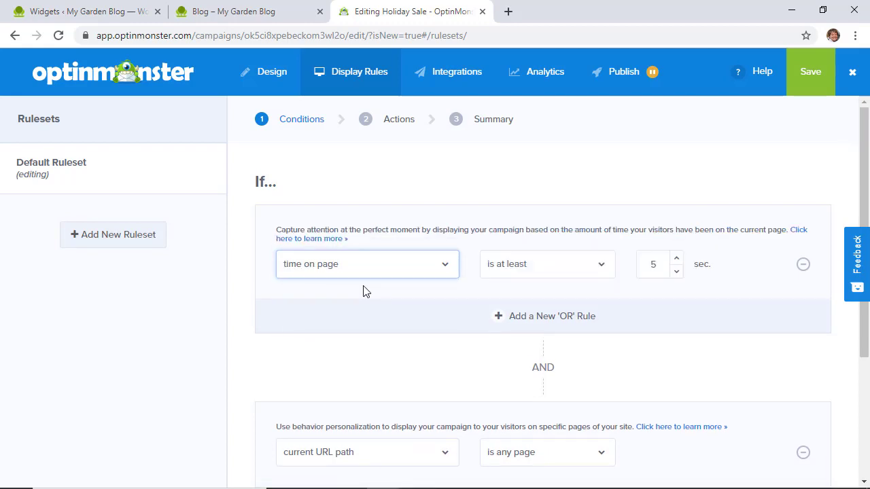
Step: Advance through the rule steps to the summary showing the 5-second, any-page rule
scroll(396, 311, "down", 3)
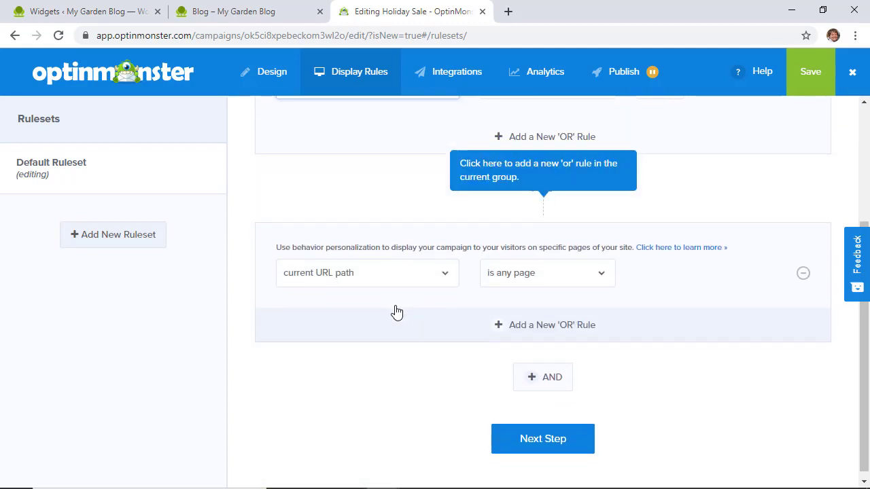
left_click(549, 440)
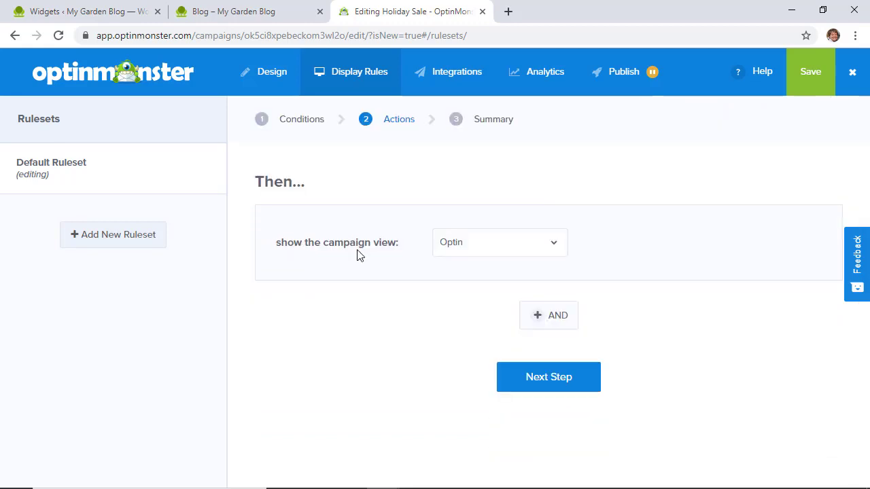
left_click(561, 386)
scroll(452, 372, "down", 1)
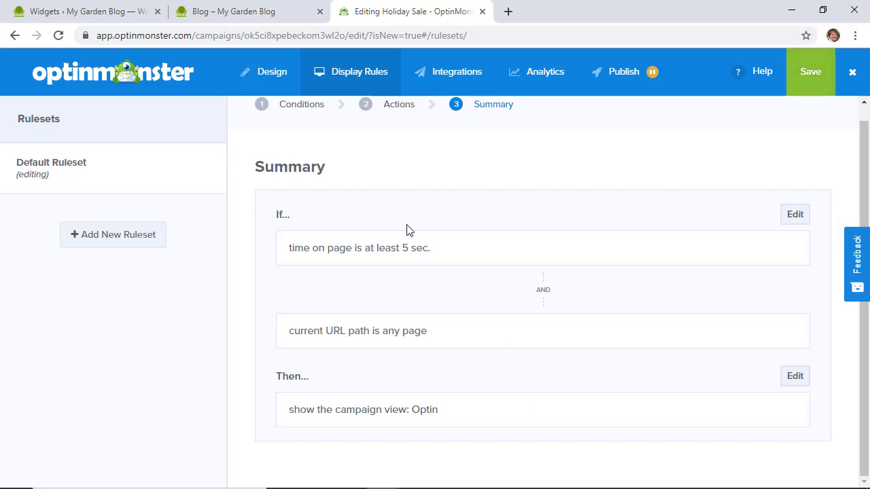
scroll(409, 232, "up", 1)
left_click(438, 80)
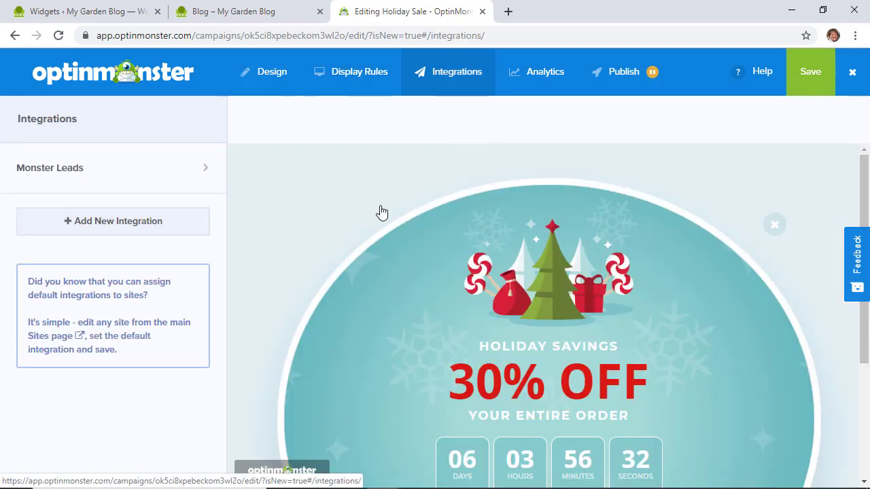
Step: Browse the email providers under Add New Integration, then cancel without adding one
scroll(293, 256, "down", 2)
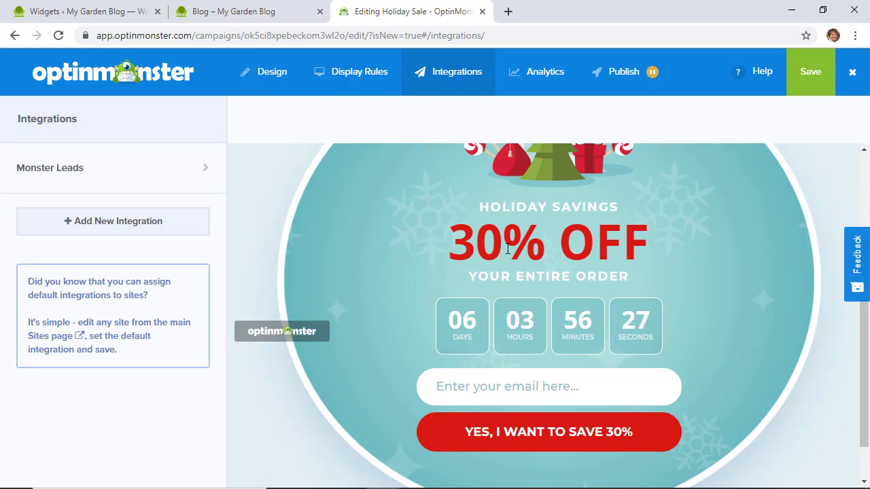
left_click(86, 230)
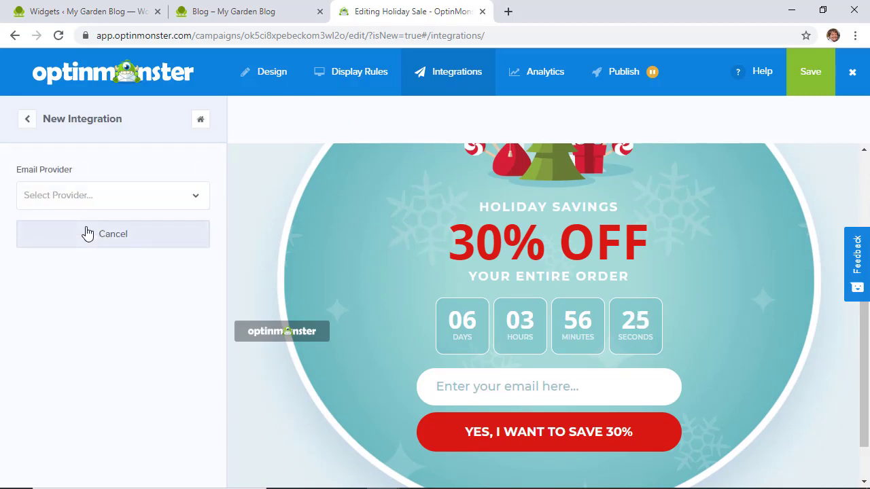
left_click(92, 194)
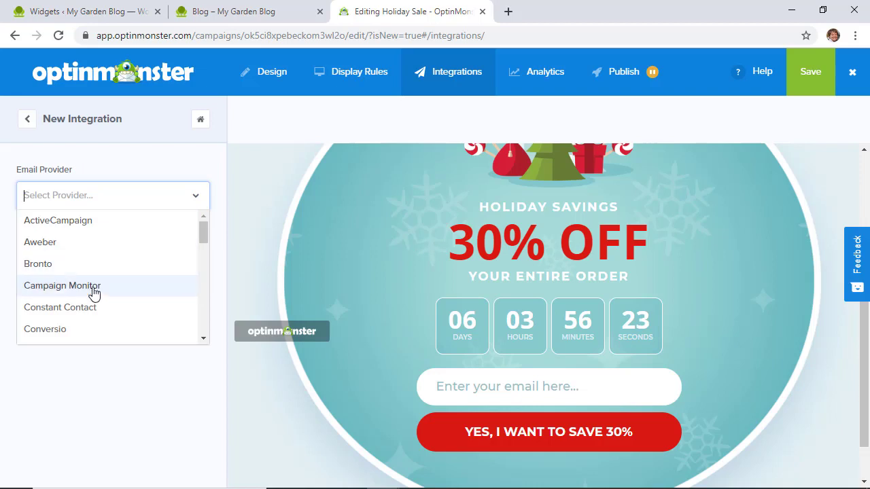
scroll(93, 299, "down", 5)
scroll(94, 304, "down", 4)
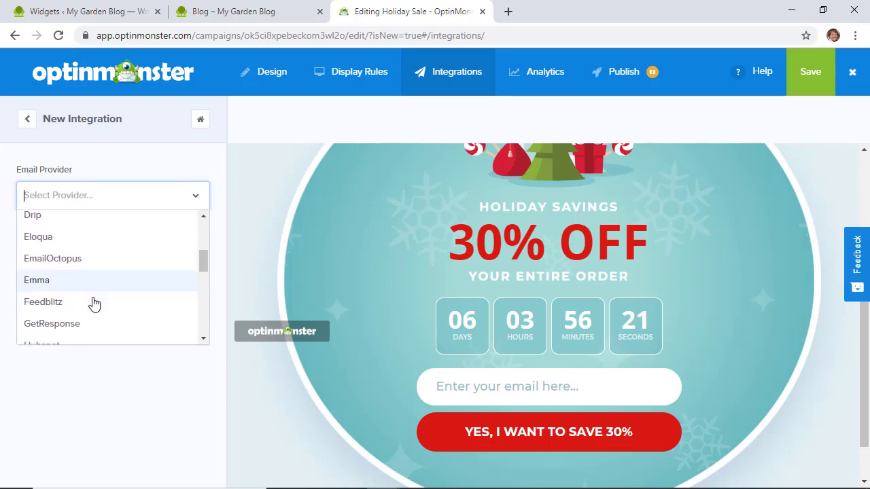
scroll(93, 303, "down", 3)
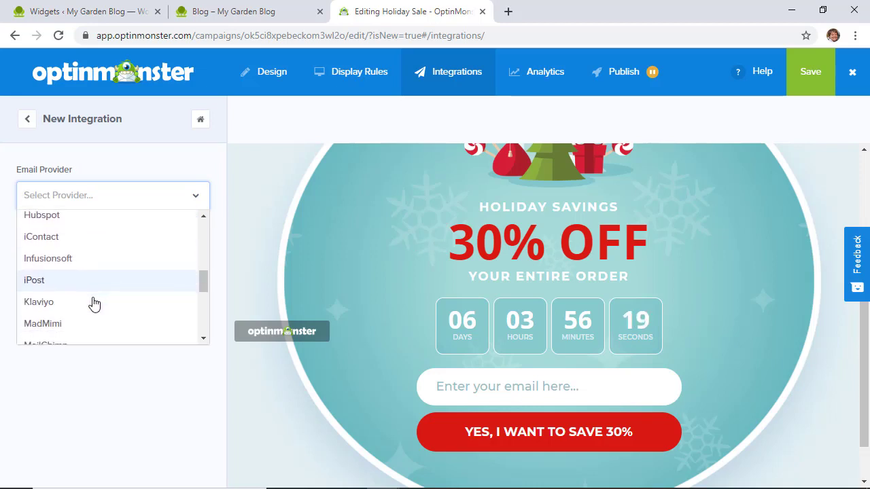
scroll(62, 285, "up", 12)
scroll(66, 285, "down", 7)
scroll(66, 285, "down", 2)
left_click(155, 447)
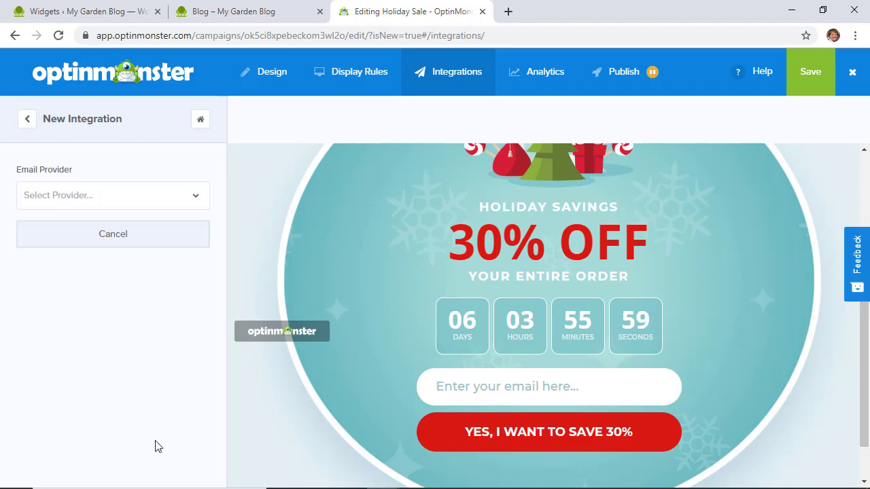
left_click(129, 249)
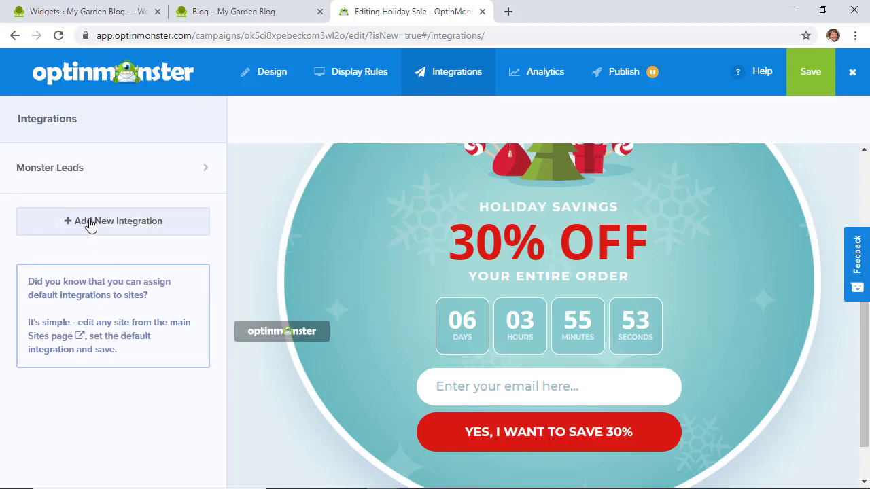
Step: Review the Monster Leads integration settings for Holiday Sale
left_click(85, 176)
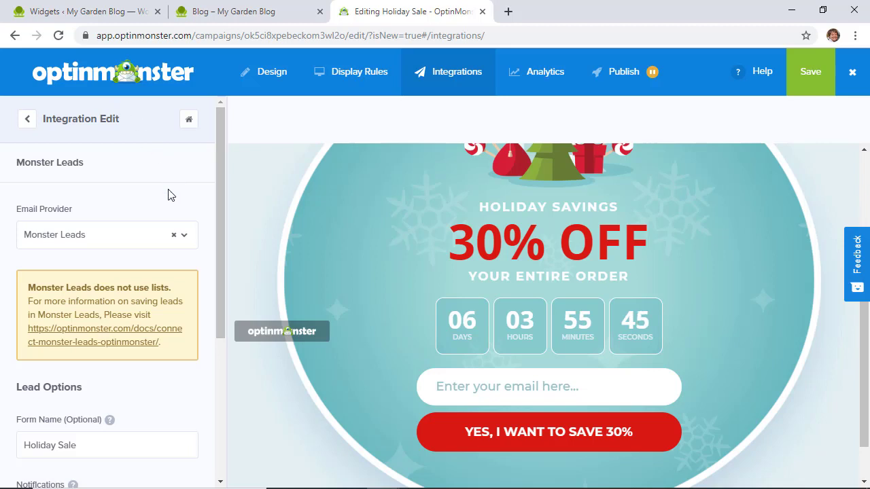
scroll(170, 195, "down", 1)
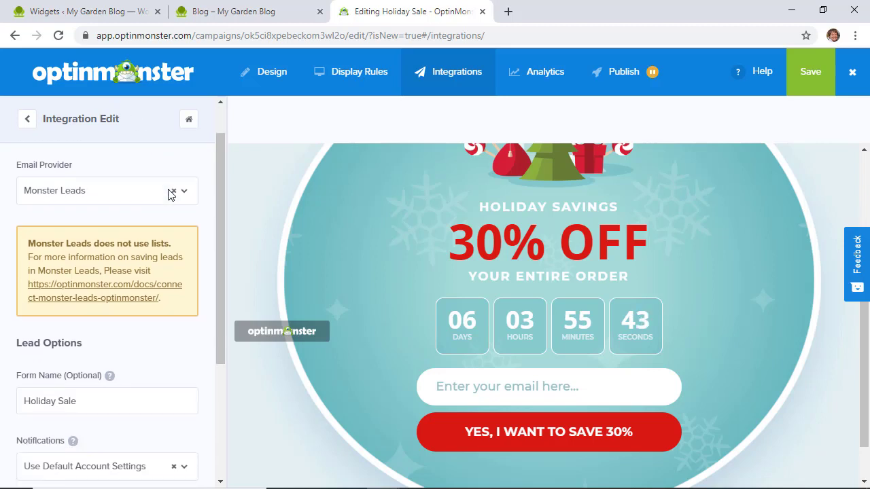
scroll(211, 255, "down", 1)
scroll(211, 256, "down", 1)
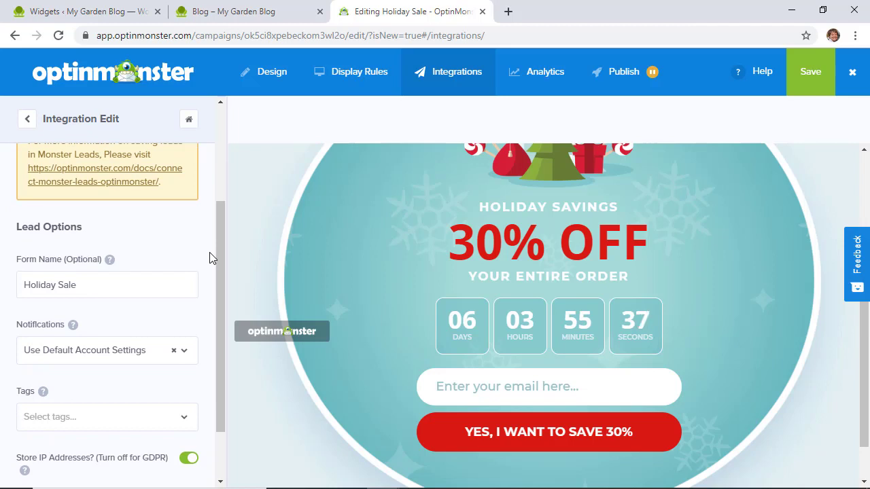
scroll(210, 258, "up", 4)
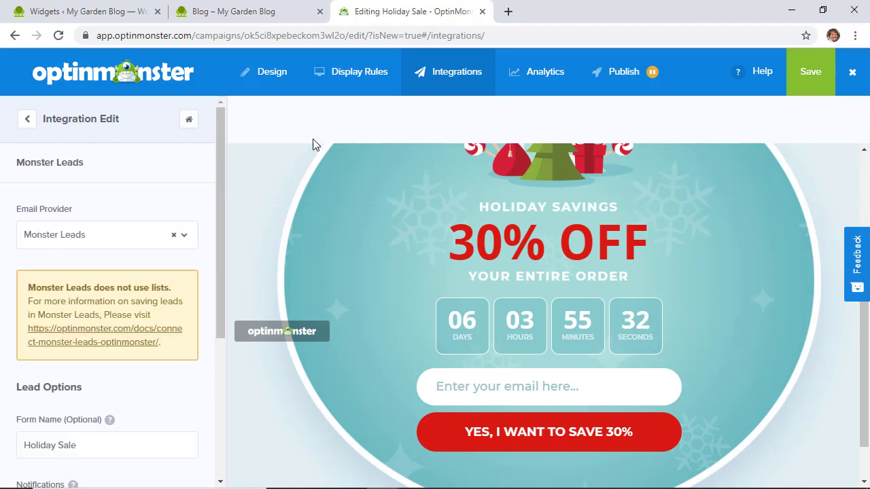
Step: Switch the Holiday Sale campaign's status to Live under Publish
left_click(649, 81)
left_click(149, 265)
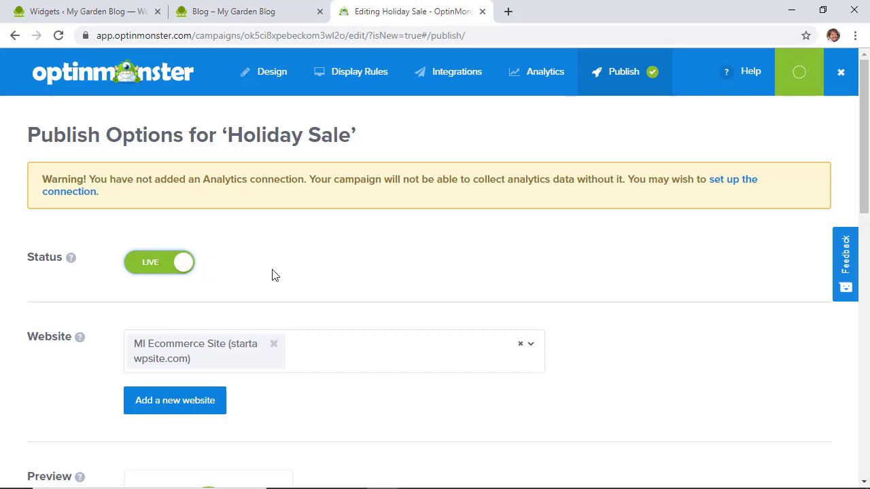
scroll(524, 266, "down", 5)
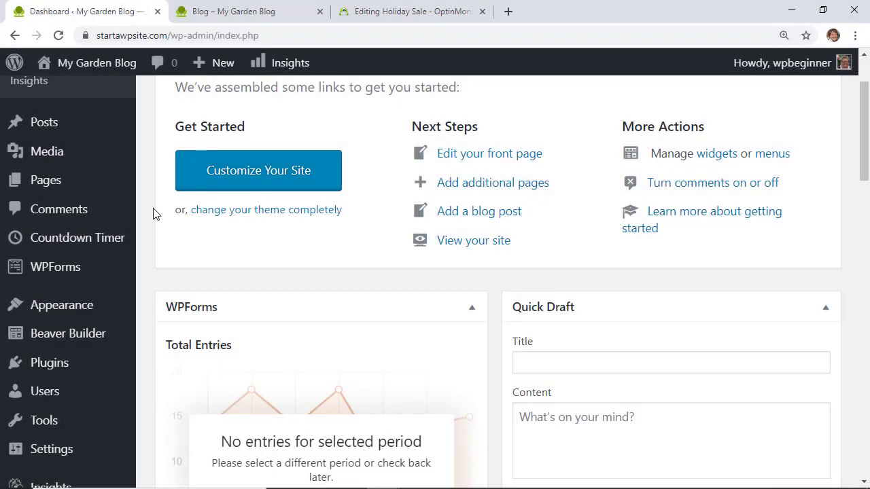
Step: Search Plugins > Add New for 'optinmonster'
scroll(153, 214, "down", 1)
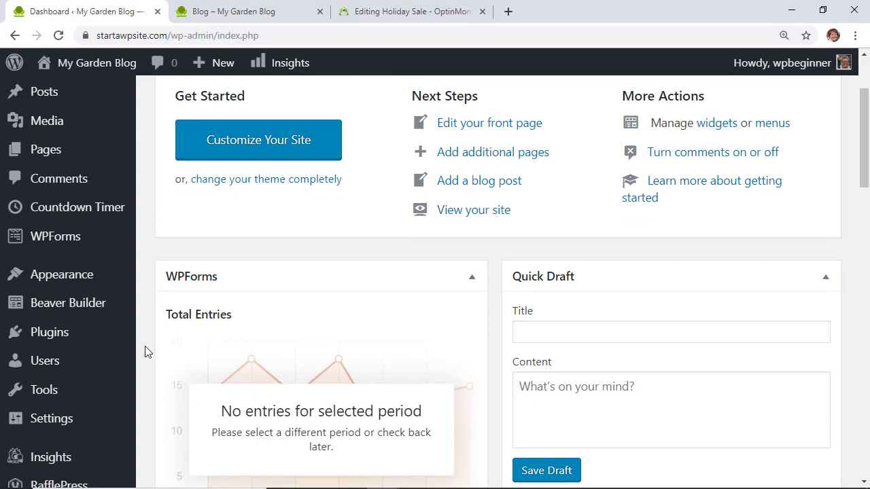
mouse_move(72, 340)
left_click(171, 359)
left_click(621, 156)
type("optinmonster")
Step: Install and activate the OptinMonster plugin, then choose Connect Your Account
scroll(462, 266, "down", 1)
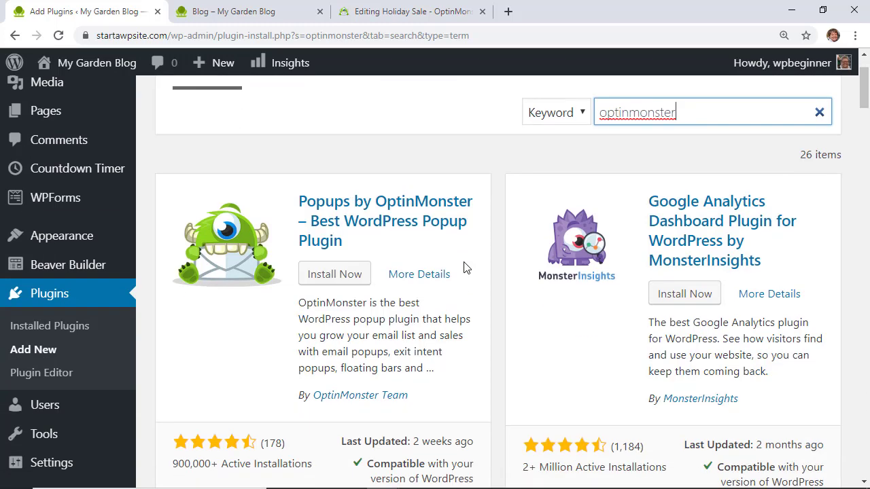
left_click(324, 275)
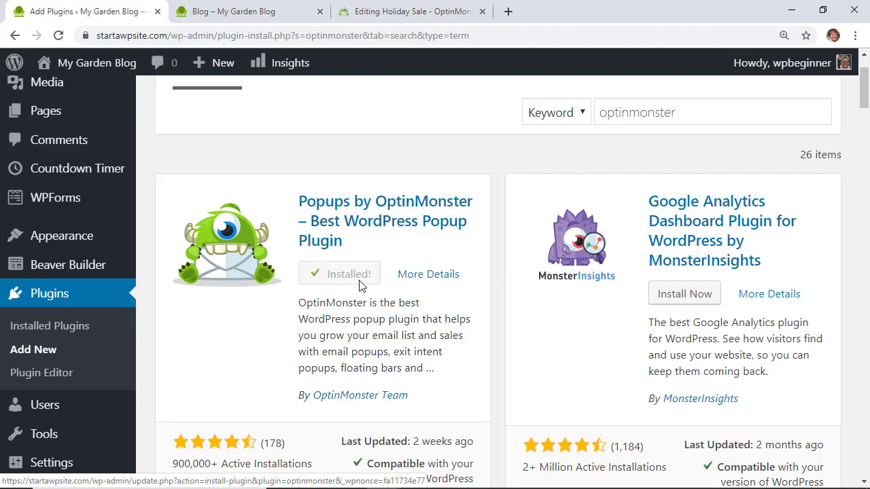
left_click(327, 275)
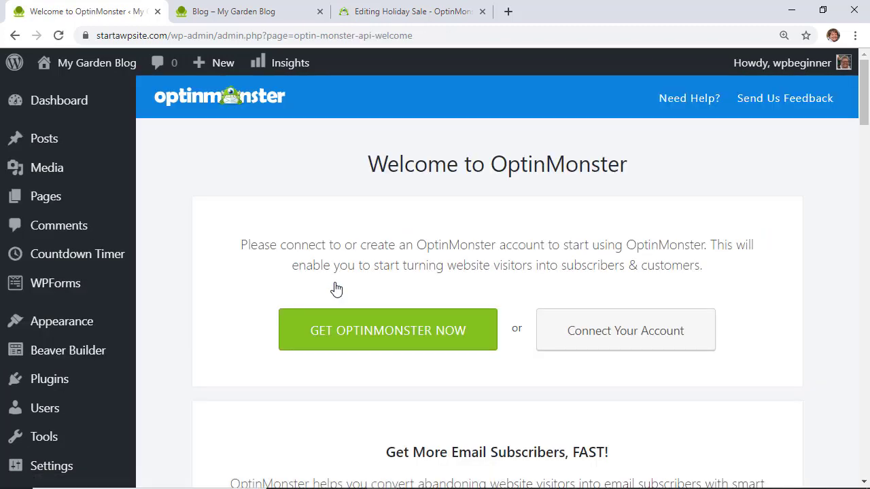
left_click(654, 340)
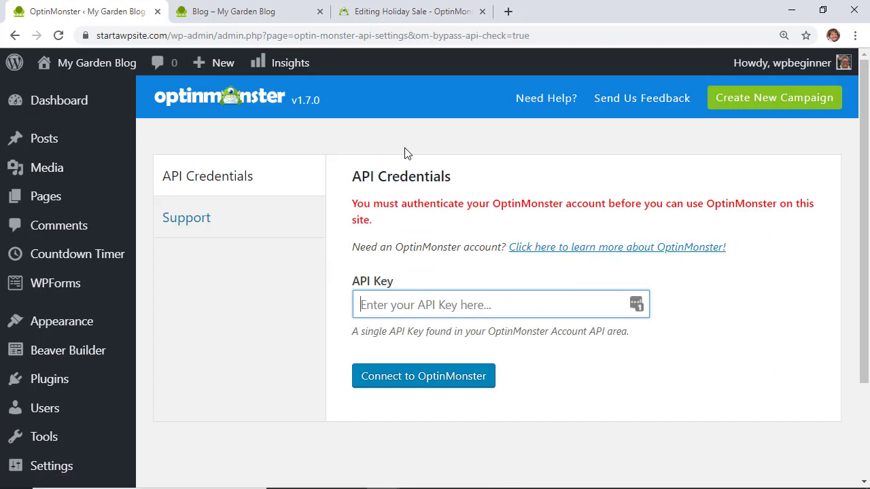
Step: Copy OptinMonster's Main API key from My Account > API and prepare to paste it into WordPress's API Key field
left_click(408, 11)
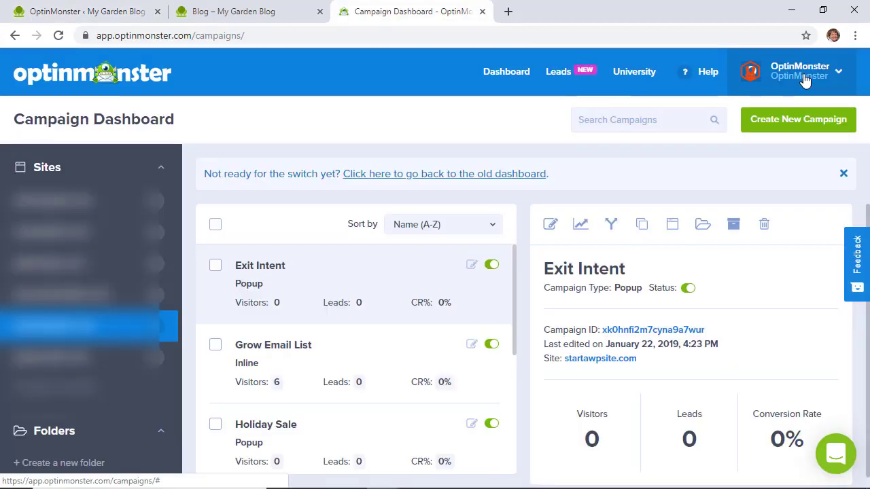
left_click(805, 78)
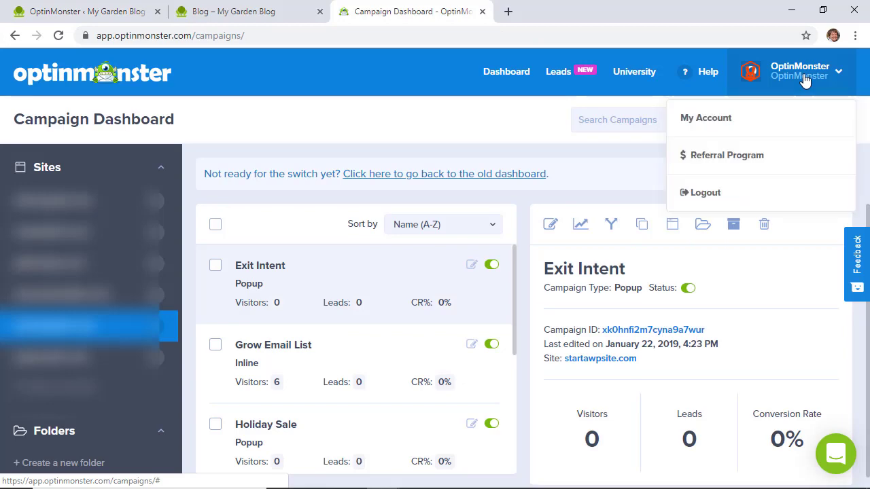
left_click(720, 123)
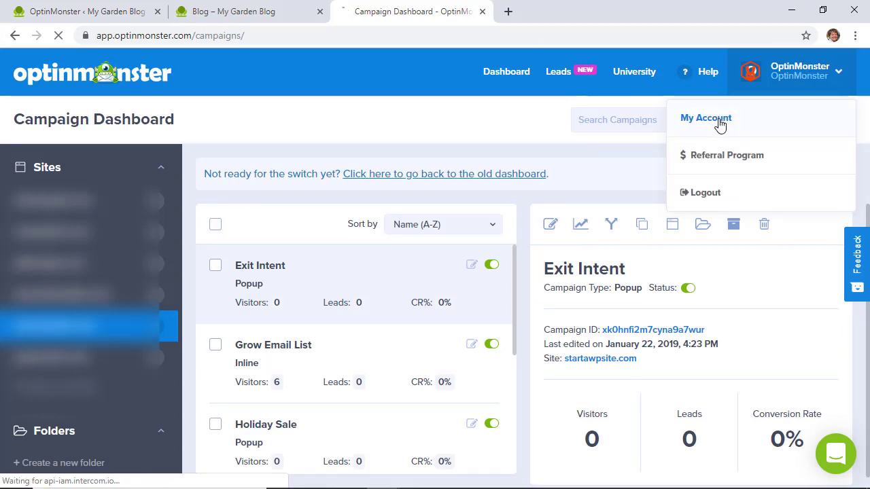
left_click(307, 122)
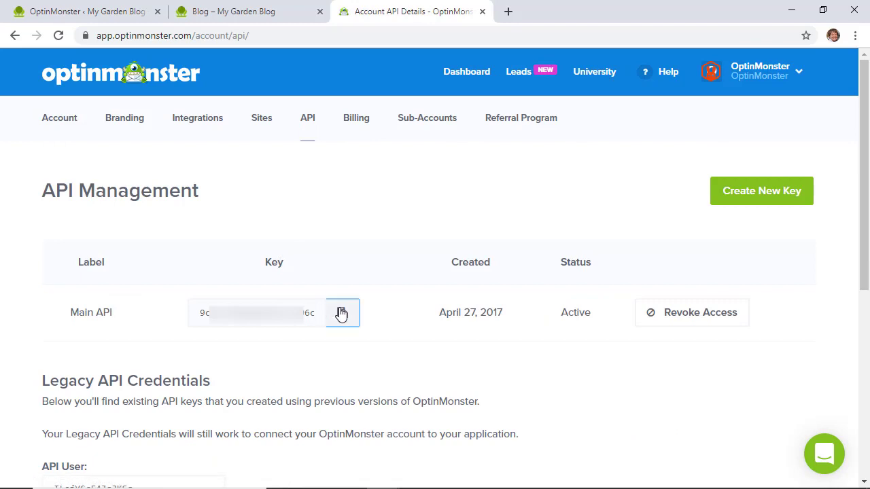
left_click(339, 311)
left_click(81, 11)
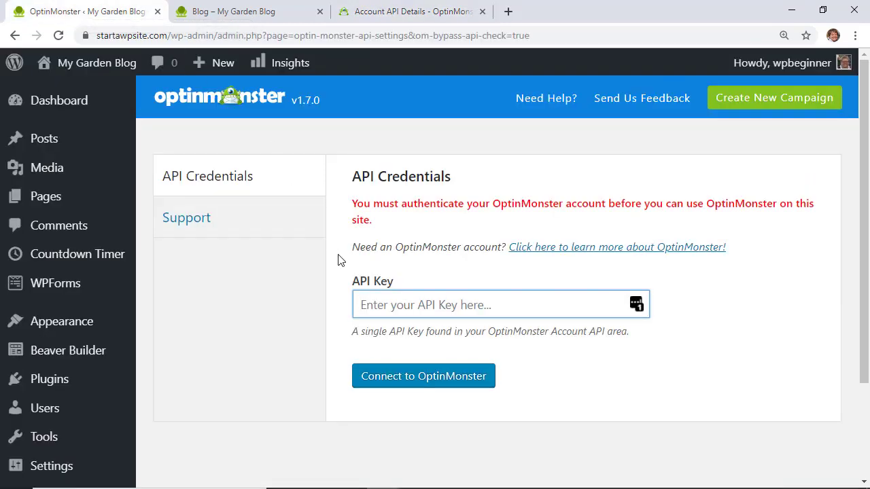
right_click(367, 309)
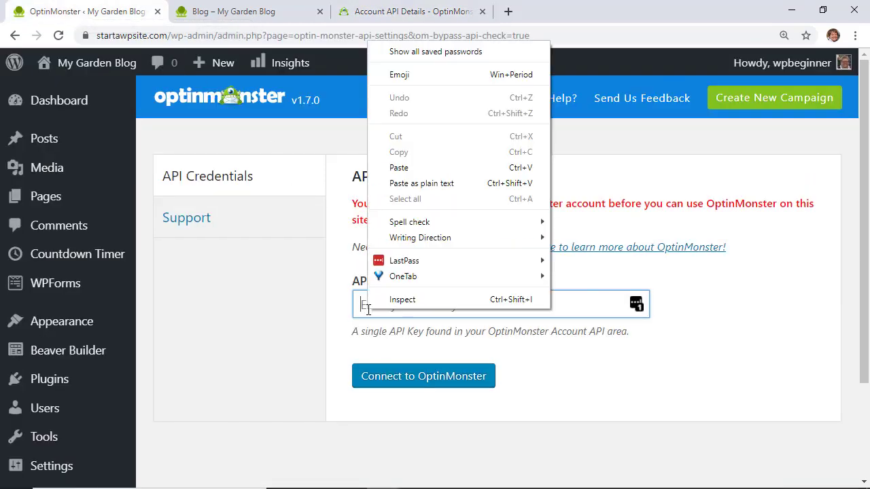
Step: Connect the site to OptinMonster with the pasted API key, refresh campaigns, and set Holiday Sale live
left_click(408, 169)
left_click(424, 383)
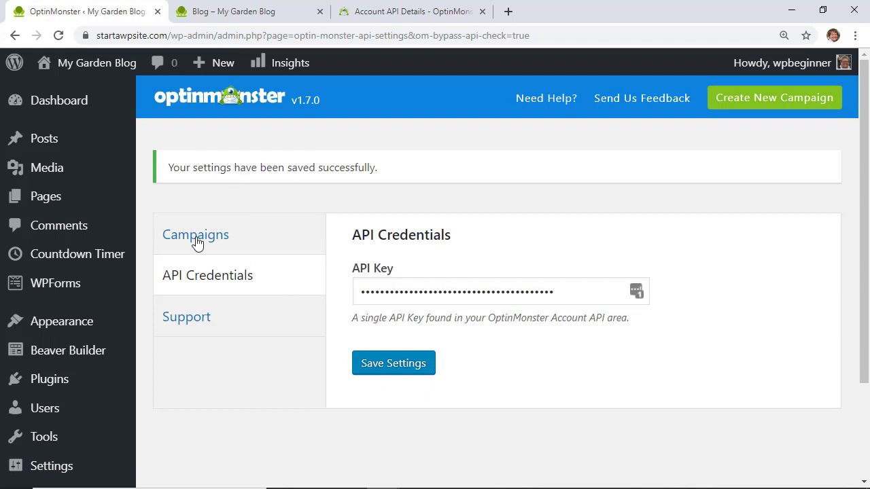
left_click(212, 249)
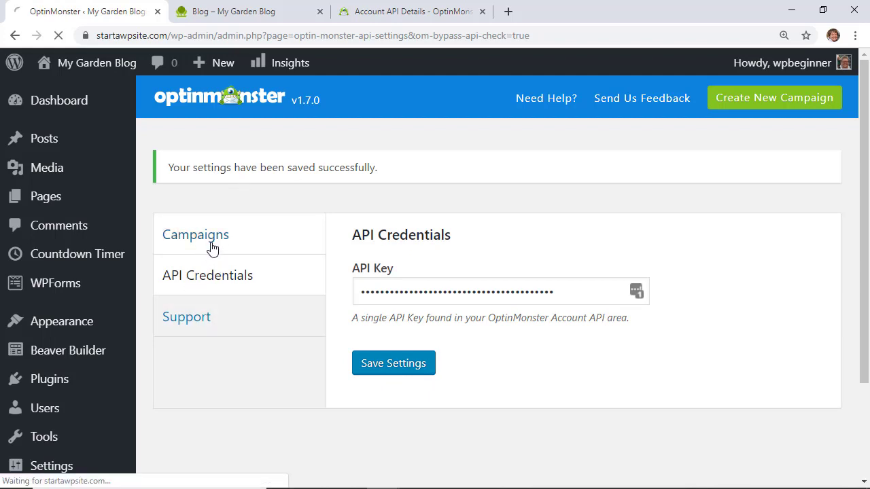
scroll(342, 363, "down", 4)
left_click(390, 383)
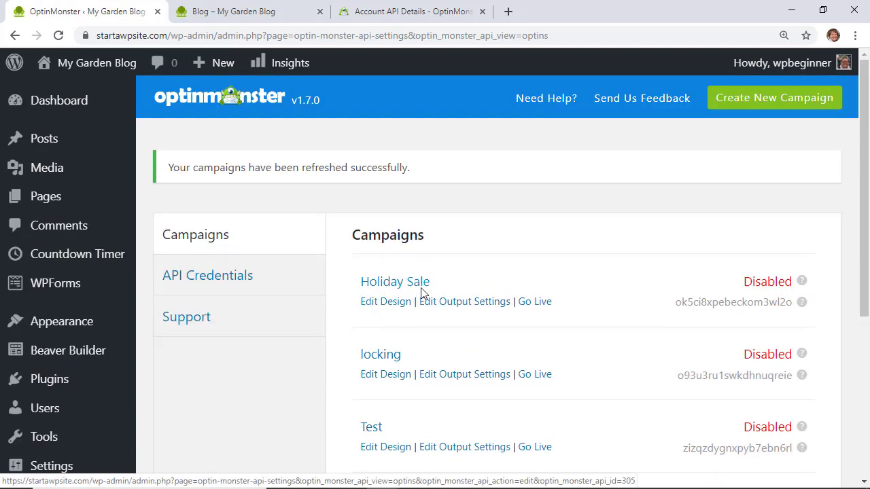
left_click(538, 305)
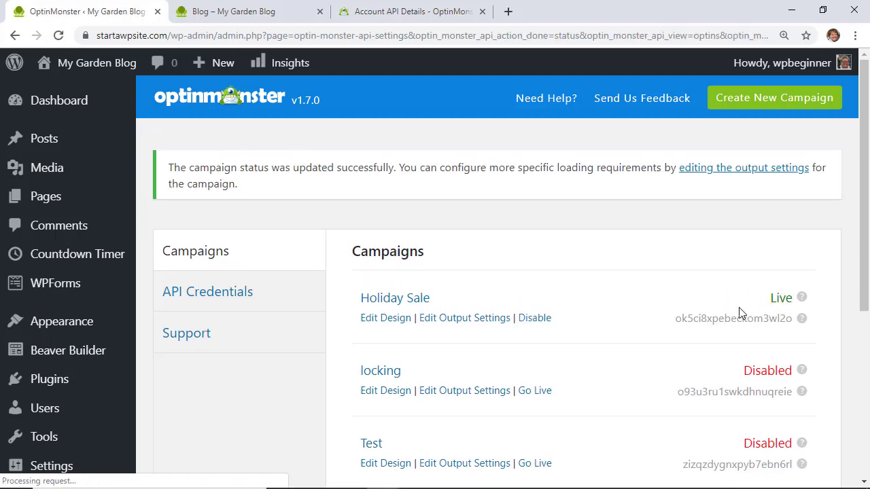
scroll(692, 311, "down", 3)
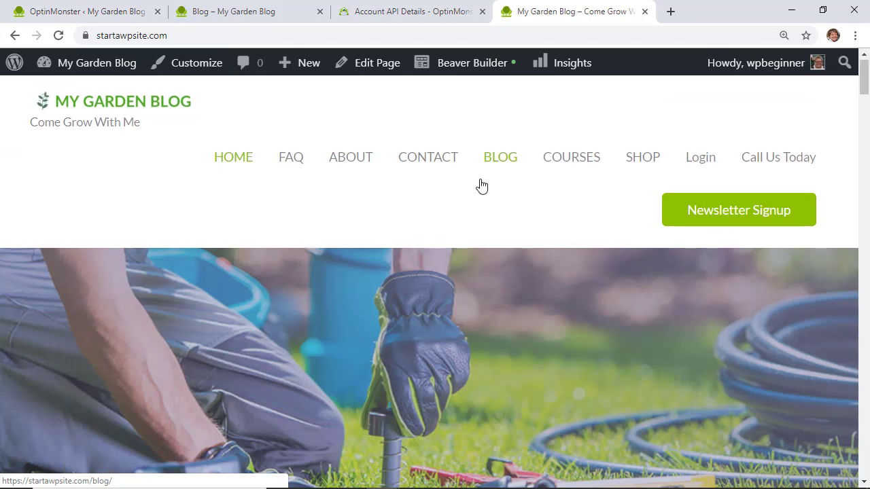
Step: Scroll the garden blog to confirm the Holiday Savings popup, then load seedprod.com
scroll(477, 187, "down", 3)
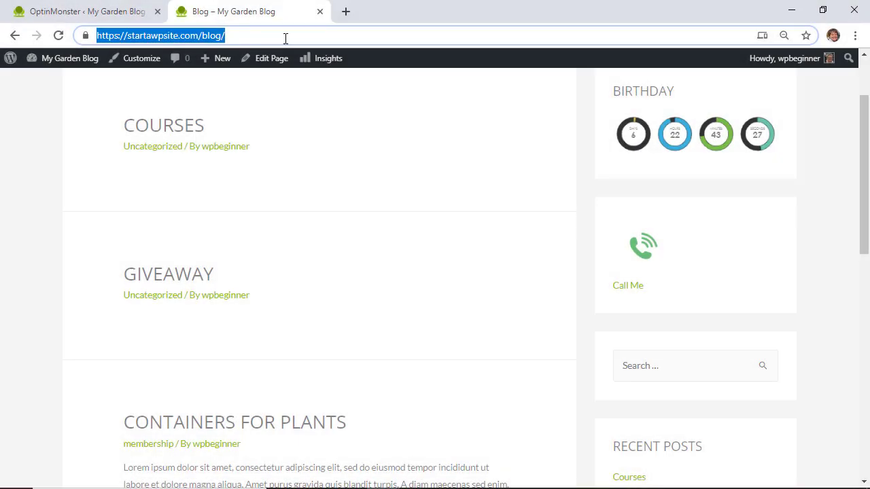
type("seed")
key("Return")
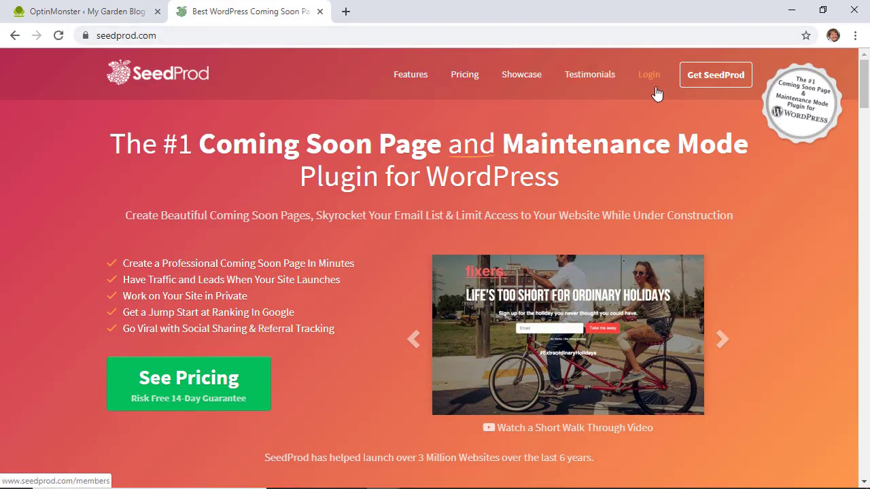
Step: From SeedProd's members area, download and save the Coming Soon Pro 5.12.1 plugin zip
left_click(649, 83)
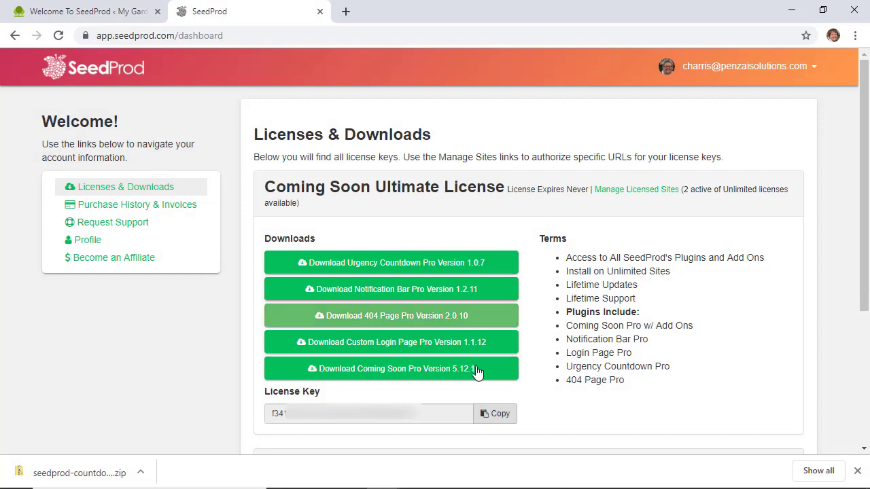
left_click(382, 370)
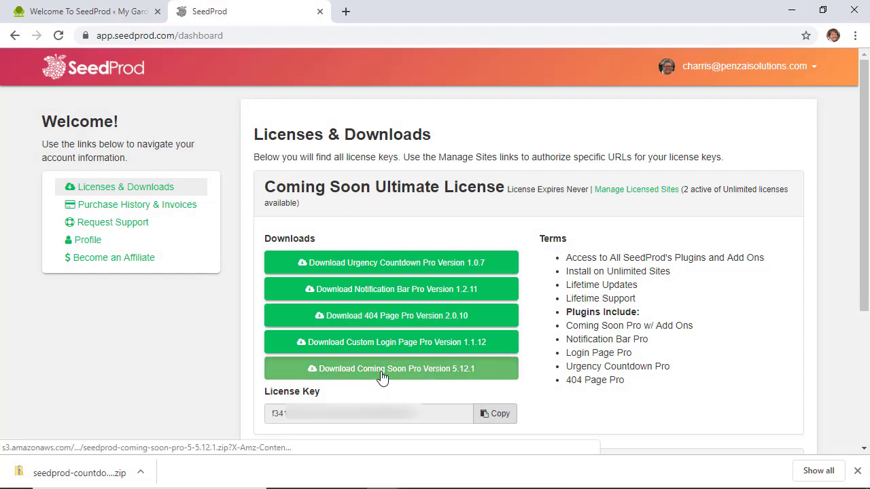
left_click(408, 303)
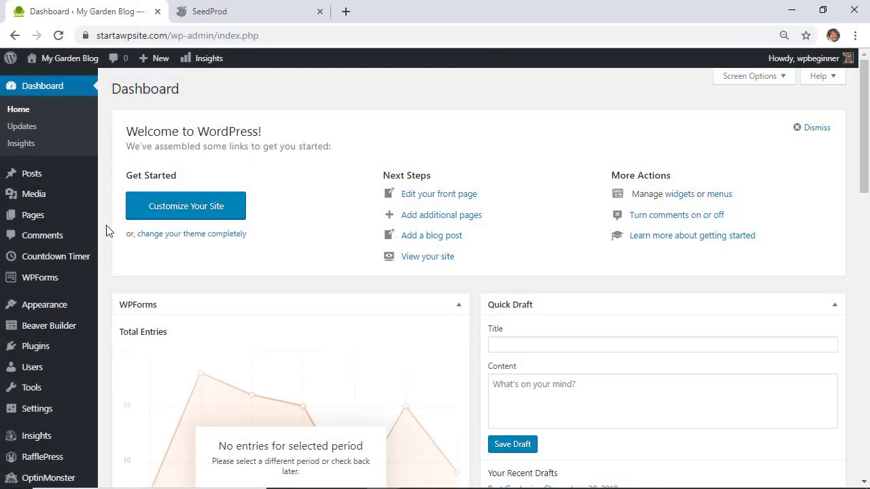
Step: Upload seedprod-coming-soon-pro-5-5.12.1.zip through Plugins > Add New > Upload Plugin and install it
mouse_move(34, 350)
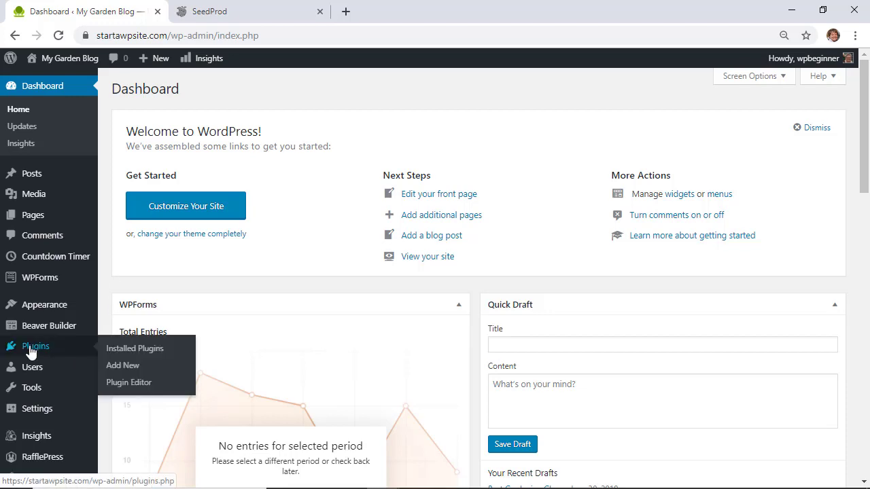
left_click(122, 367)
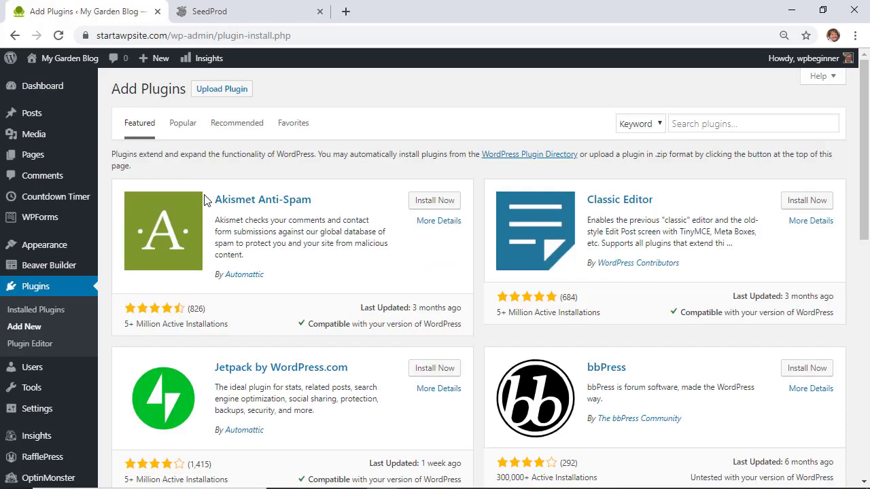
left_click(231, 91)
left_click(384, 198)
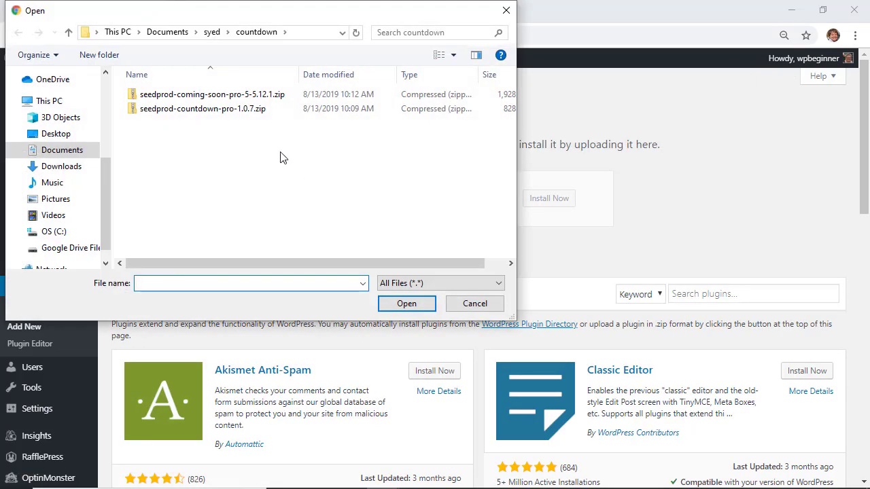
left_click(229, 95)
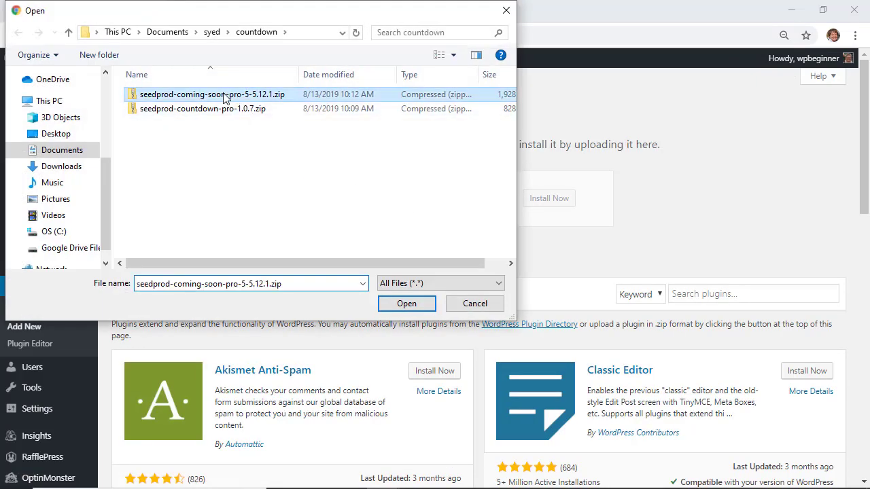
left_click(403, 304)
left_click(536, 201)
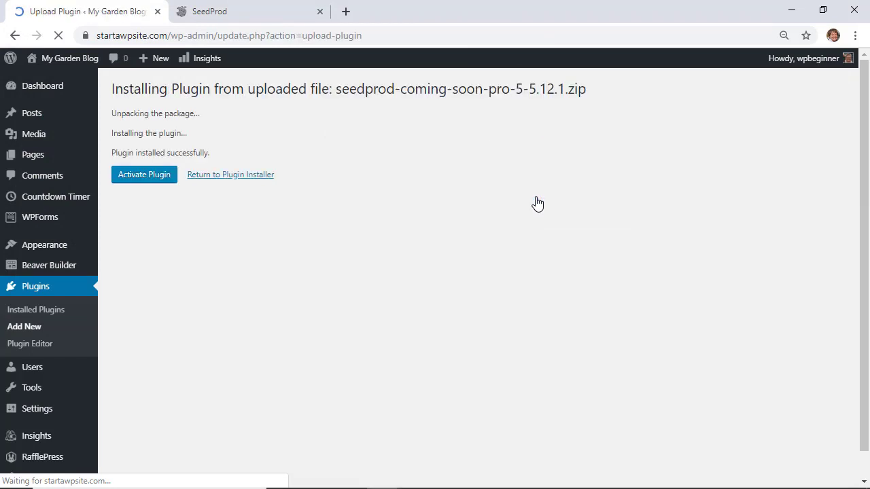
Step: Activate SeedProd Coming Soon Pro, paste in its license key, and confirm the license is valid
left_click(135, 174)
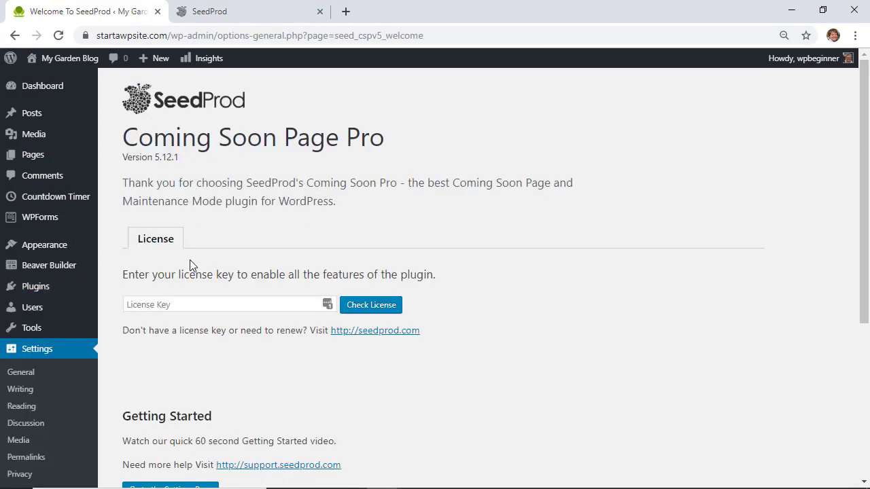
right_click(186, 305)
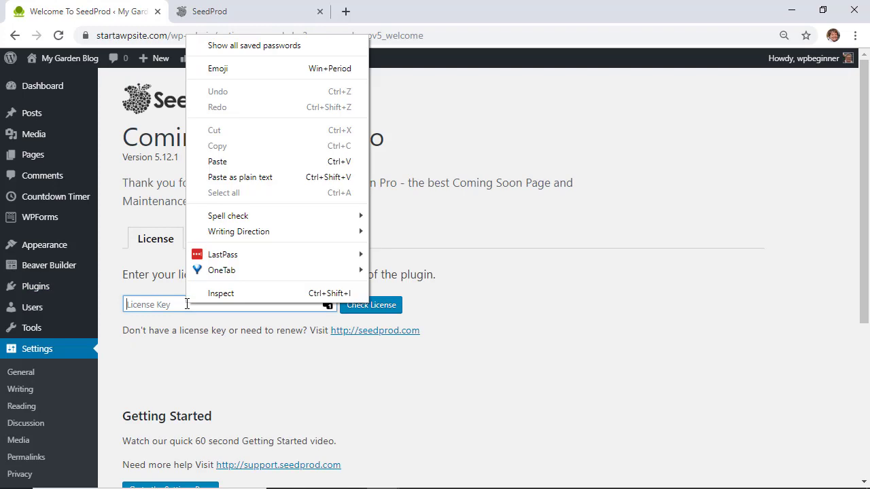
left_click(238, 163)
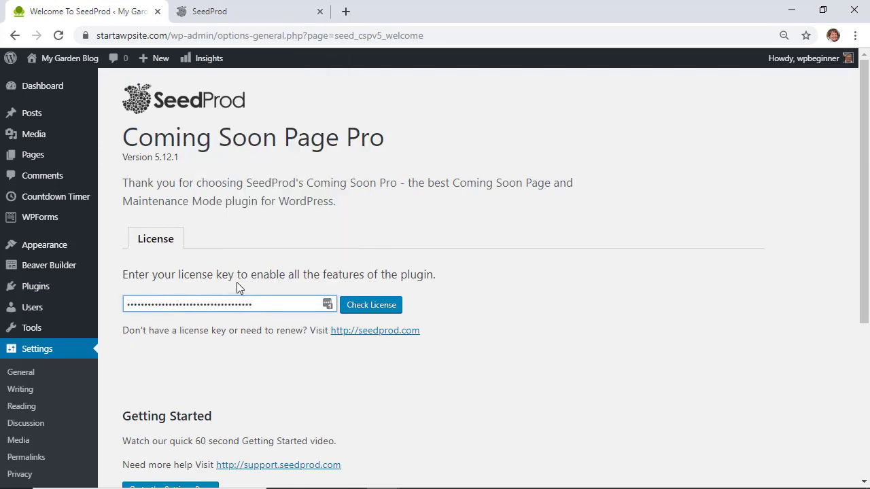
left_click(360, 305)
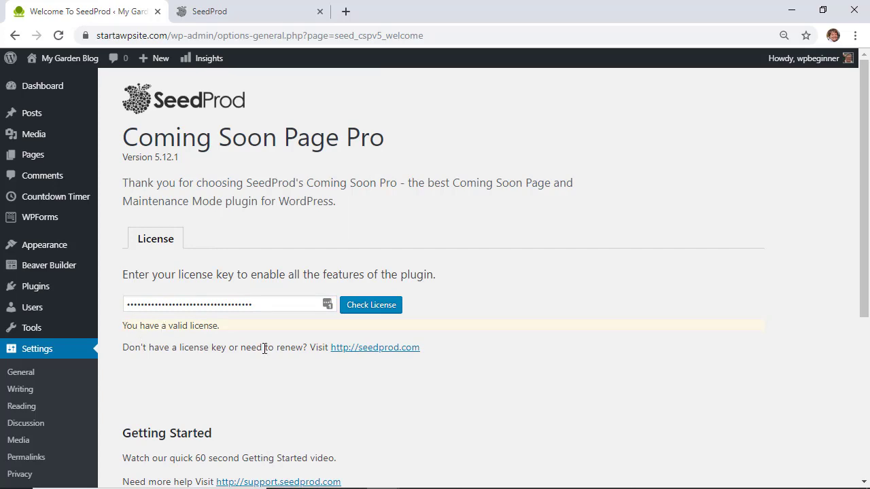
scroll(264, 348, "down", 2)
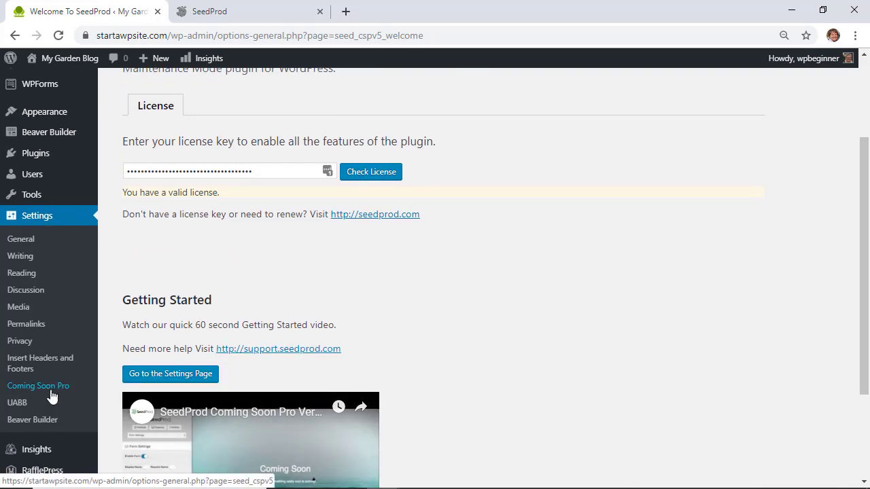
Step: From Settings > Coming Soon Pro, edit the coming soon page using the Inspiring Hot Air Balloon theme
left_click(30, 389)
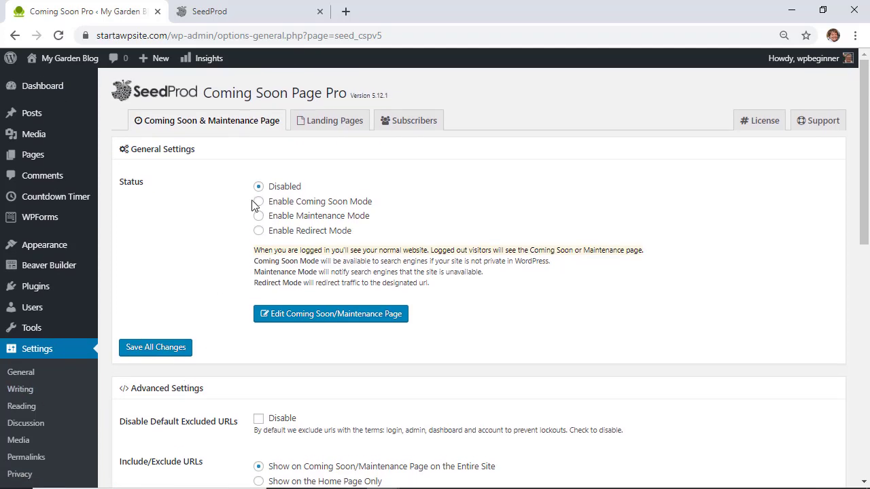
left_click(321, 317)
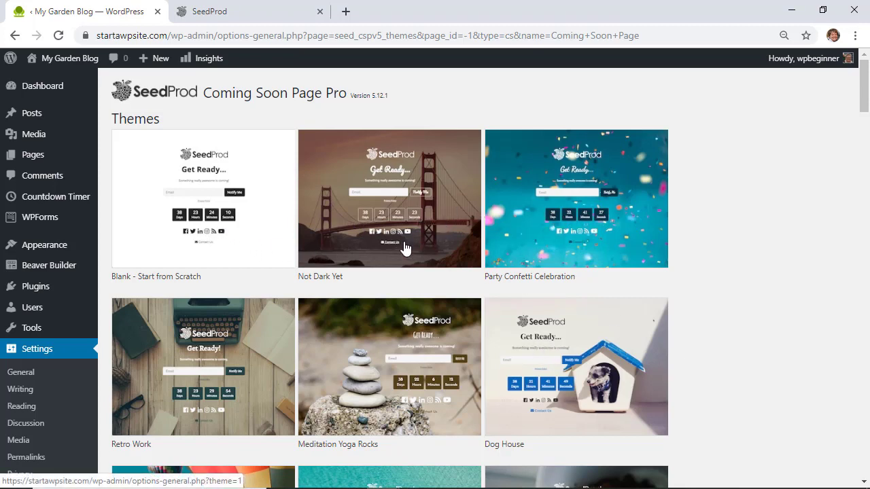
scroll(405, 246, "down", 1)
scroll(382, 333, "down", 3)
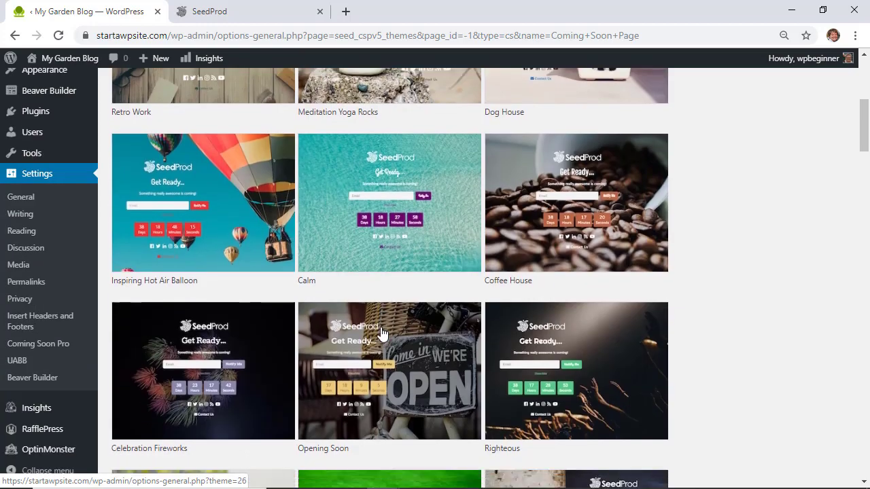
scroll(382, 333, "up", 1)
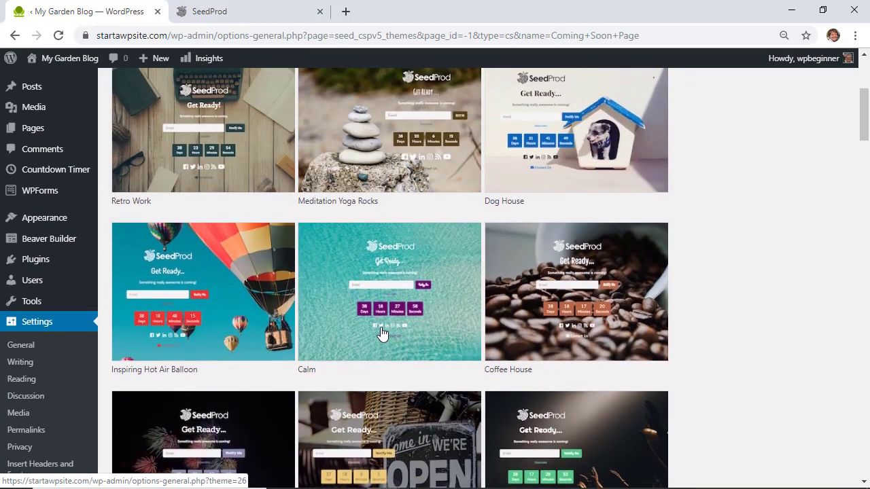
left_click(243, 316)
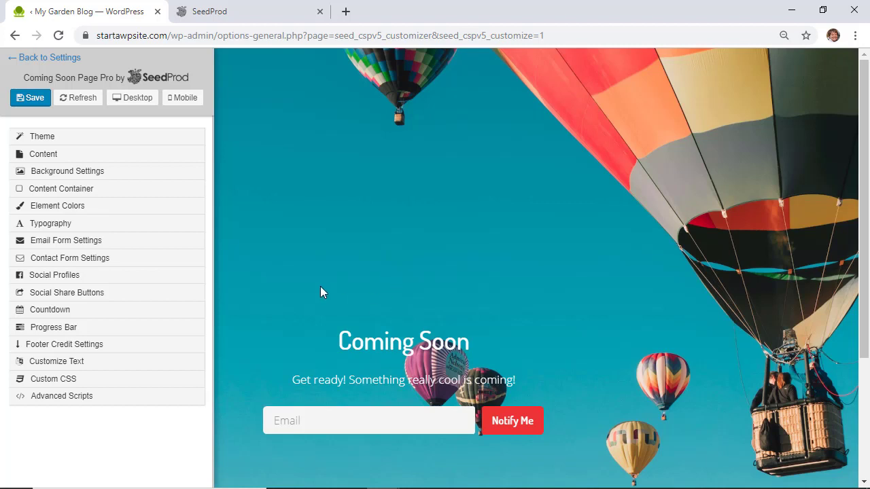
Step: Enable the countdown on the coming soon page, keeping US/Eastern as its timezone
left_click(48, 312)
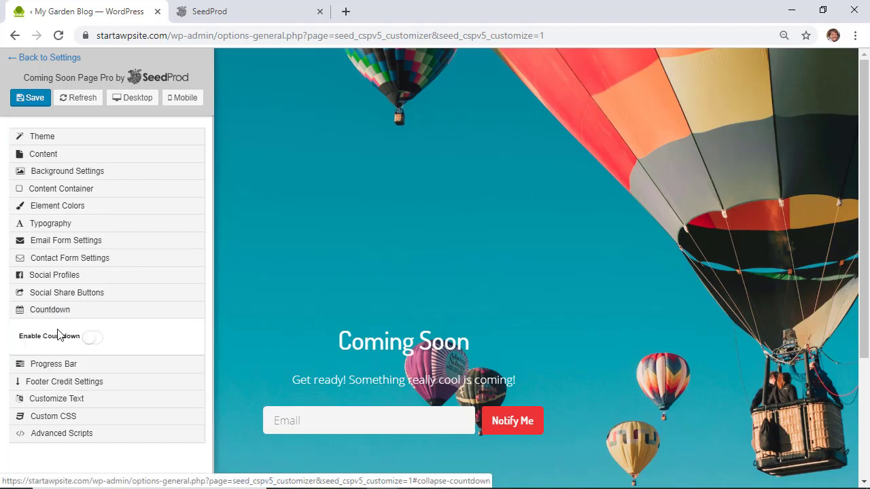
left_click(92, 339)
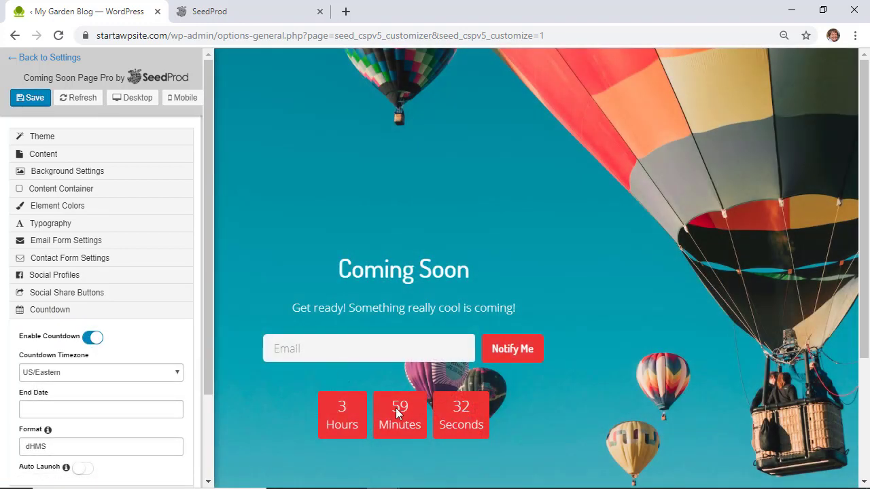
scroll(172, 398, "down", 3)
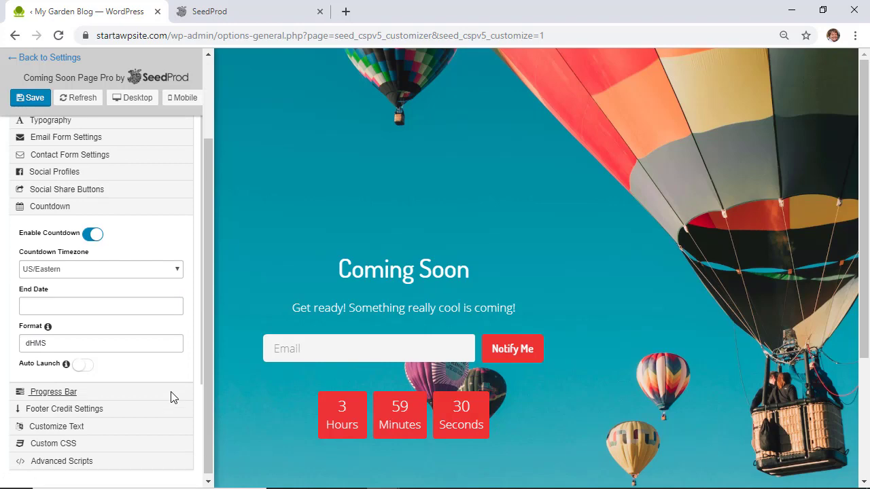
left_click(107, 271)
left_click(105, 271)
Step: Set the countdown end date to 08/19/2019 10:14 AM and save the page
left_click(104, 305)
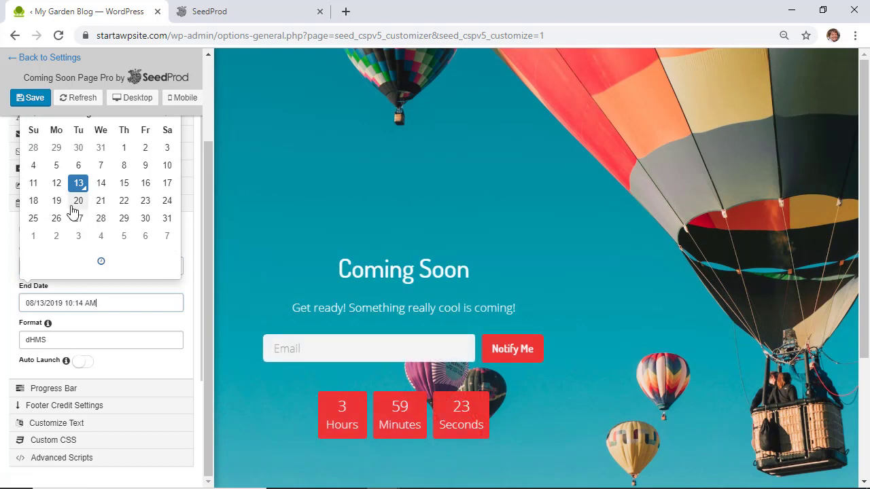
left_click(56, 202)
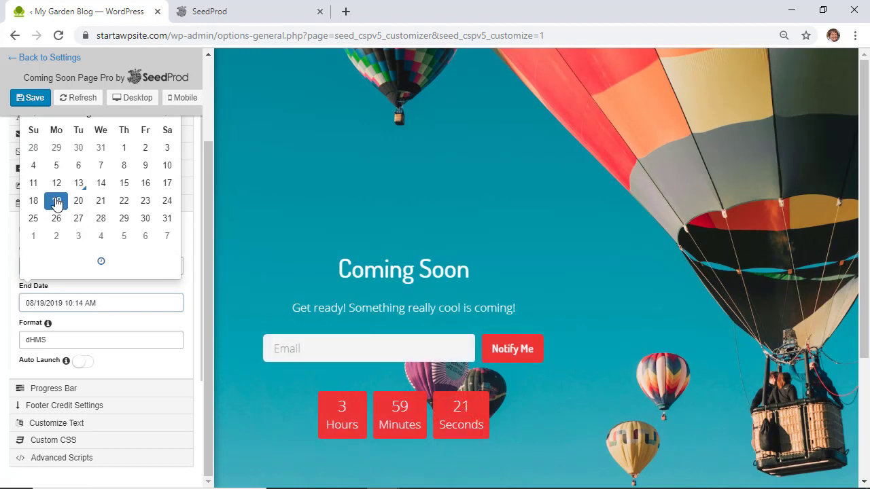
left_click(106, 342)
mouse_move(48, 324)
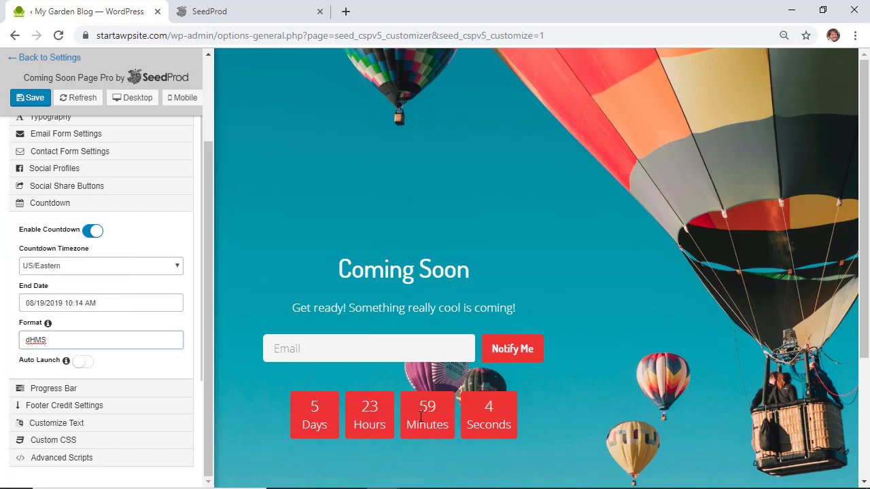
mouse_move(66, 361)
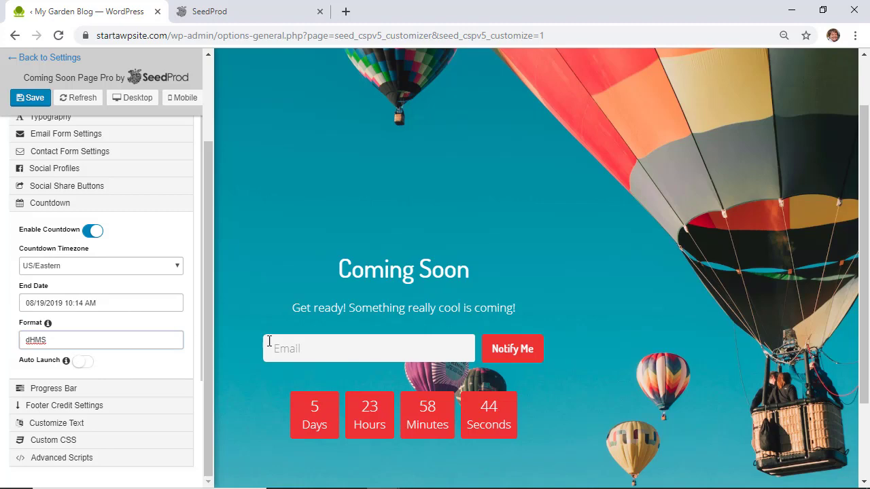
left_click(32, 99)
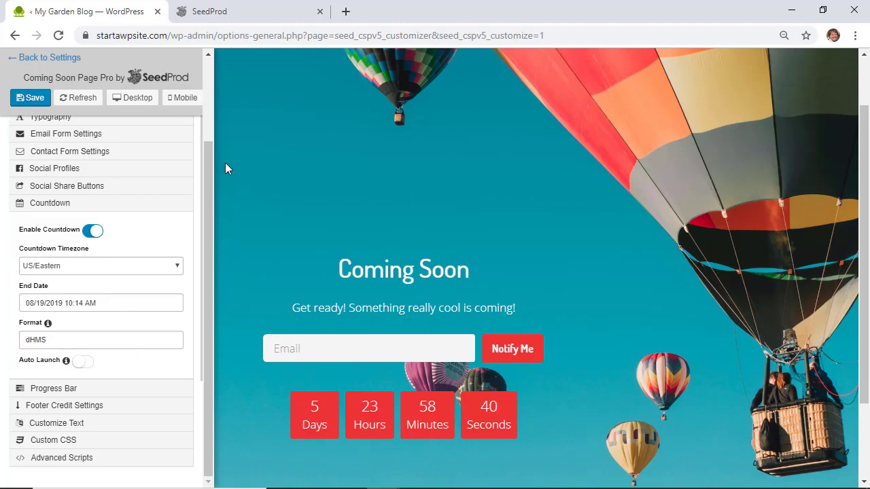
Step: Back in Coming Soon Pro settings, enable Coming Soon Mode and save all changes
left_click(15, 58)
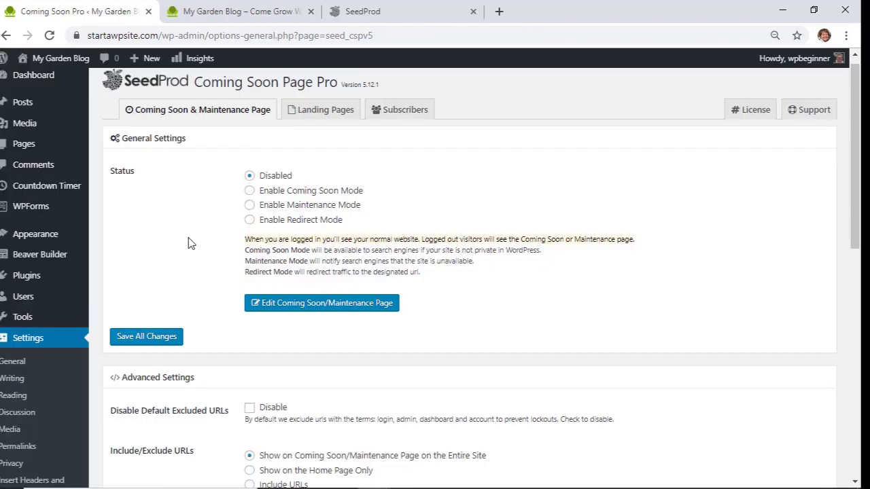
left_click(250, 191)
left_click(145, 338)
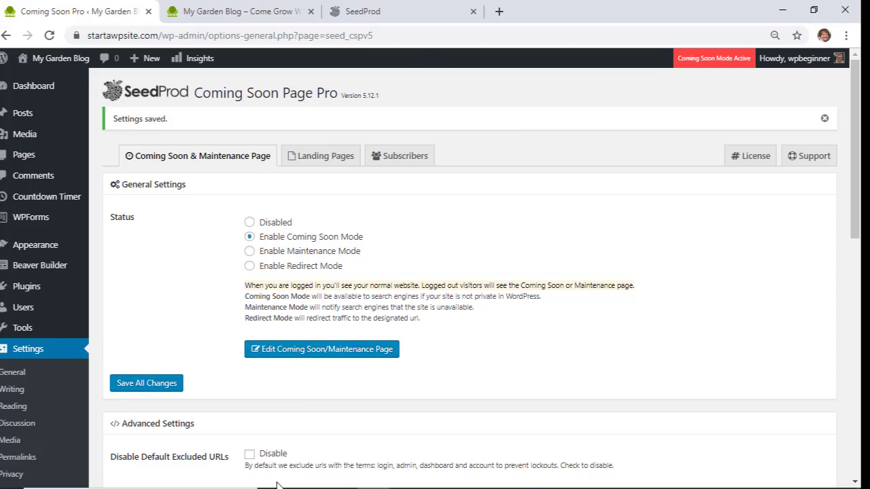
Step: Open a Chrome incognito window and load startawpsite.com to view the hot-air-balloon countdown page
mouse_move(273, 486)
right_click(375, 477)
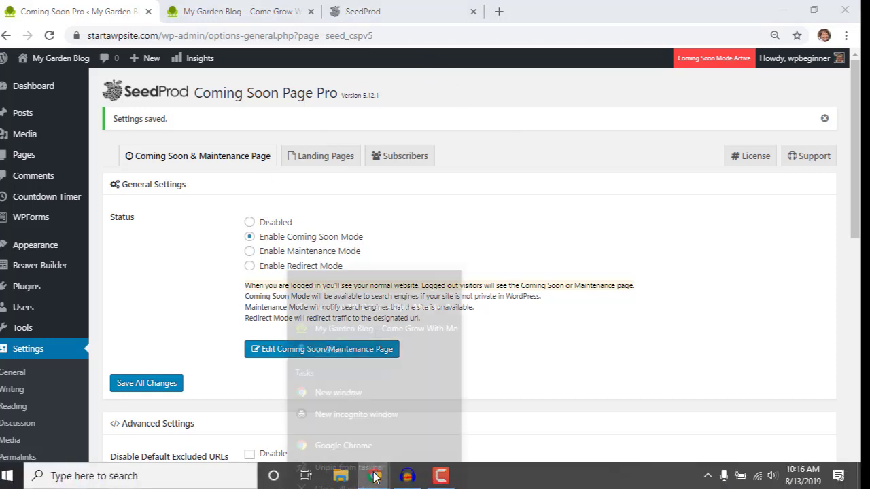
left_click(349, 376)
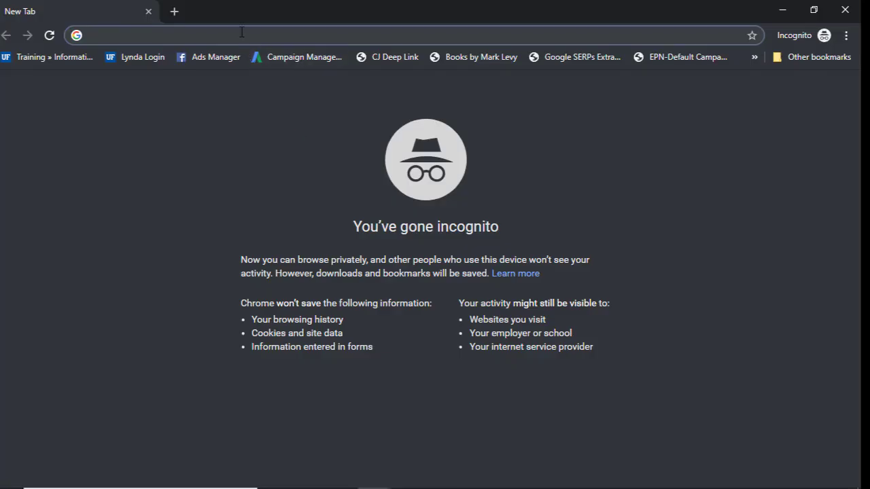
type("startawpsite.com")
key("Return")
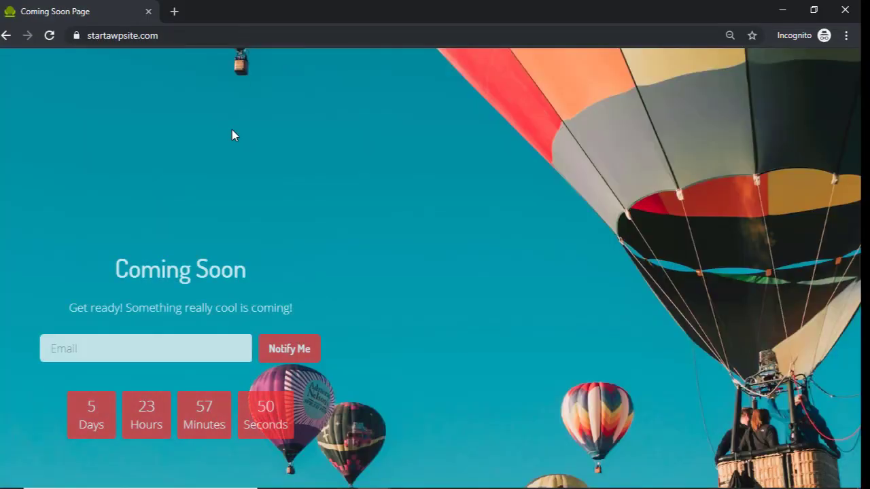